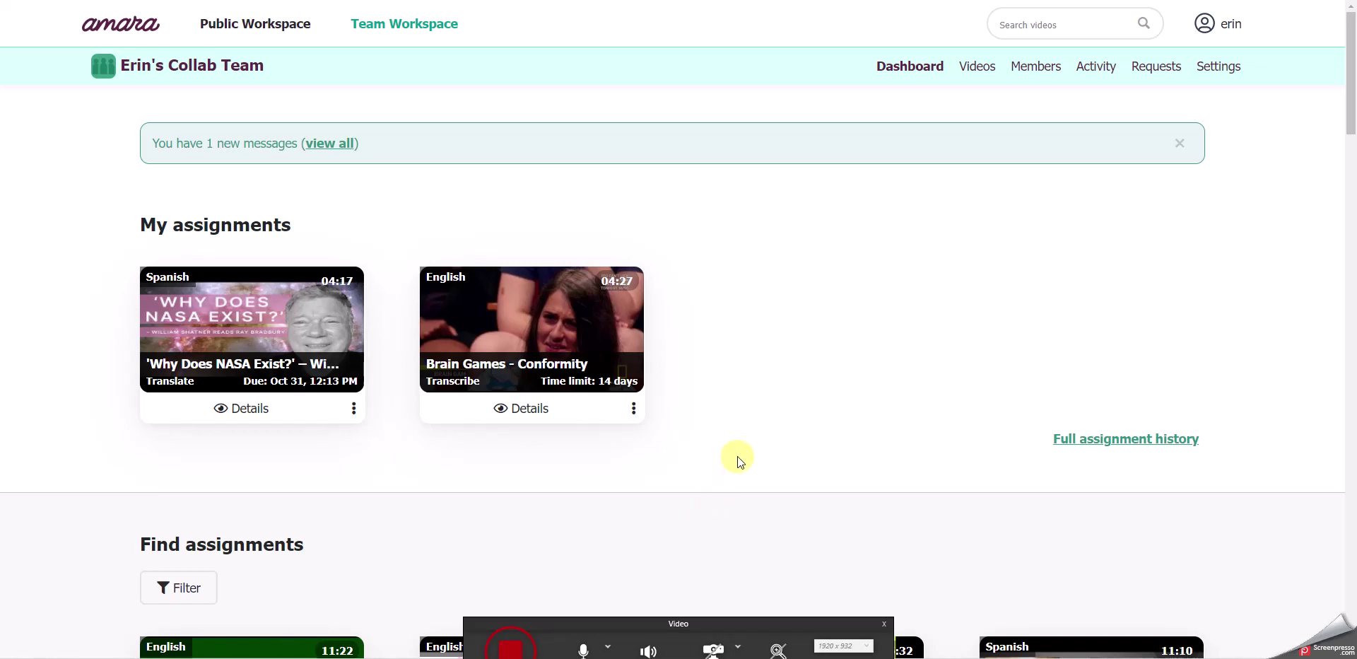
# Close the 'You have 1 new messages' banner on the team dashboard
pyautogui.click(1180, 142)
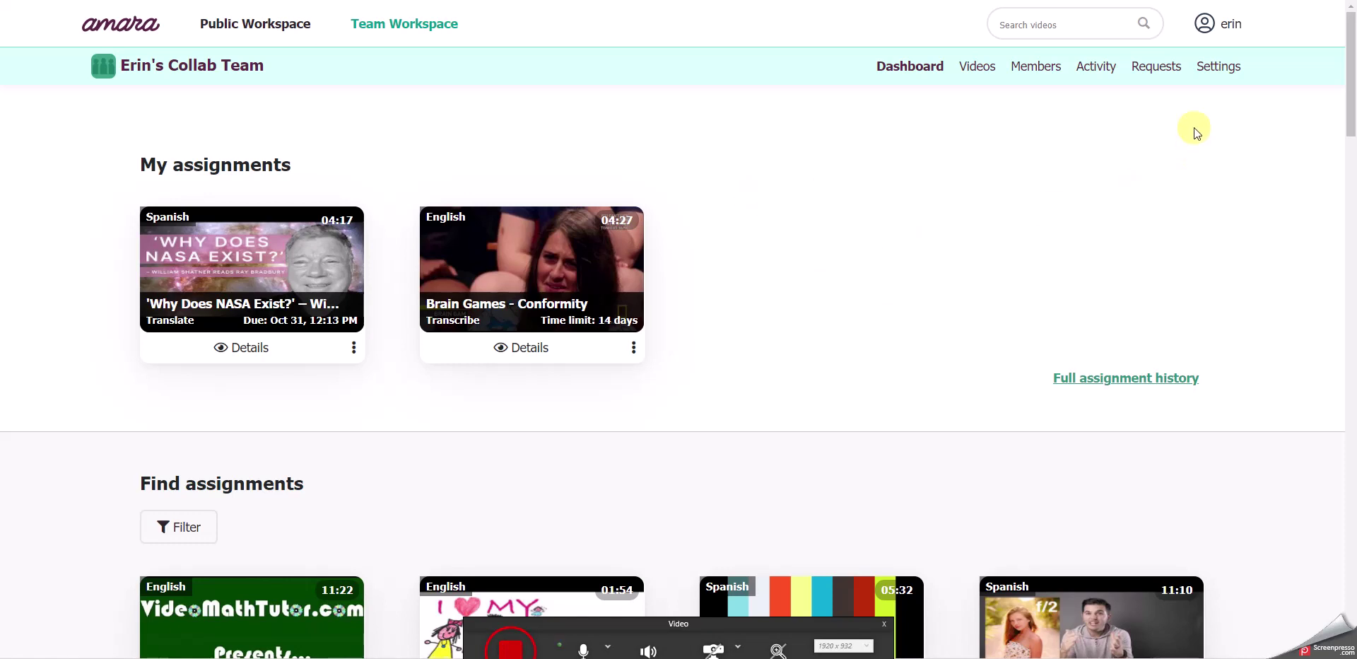
# View the team's Workflows settings: Subtitle 14 days, Approve 5 days, review disabled
pyautogui.click(1226, 77)
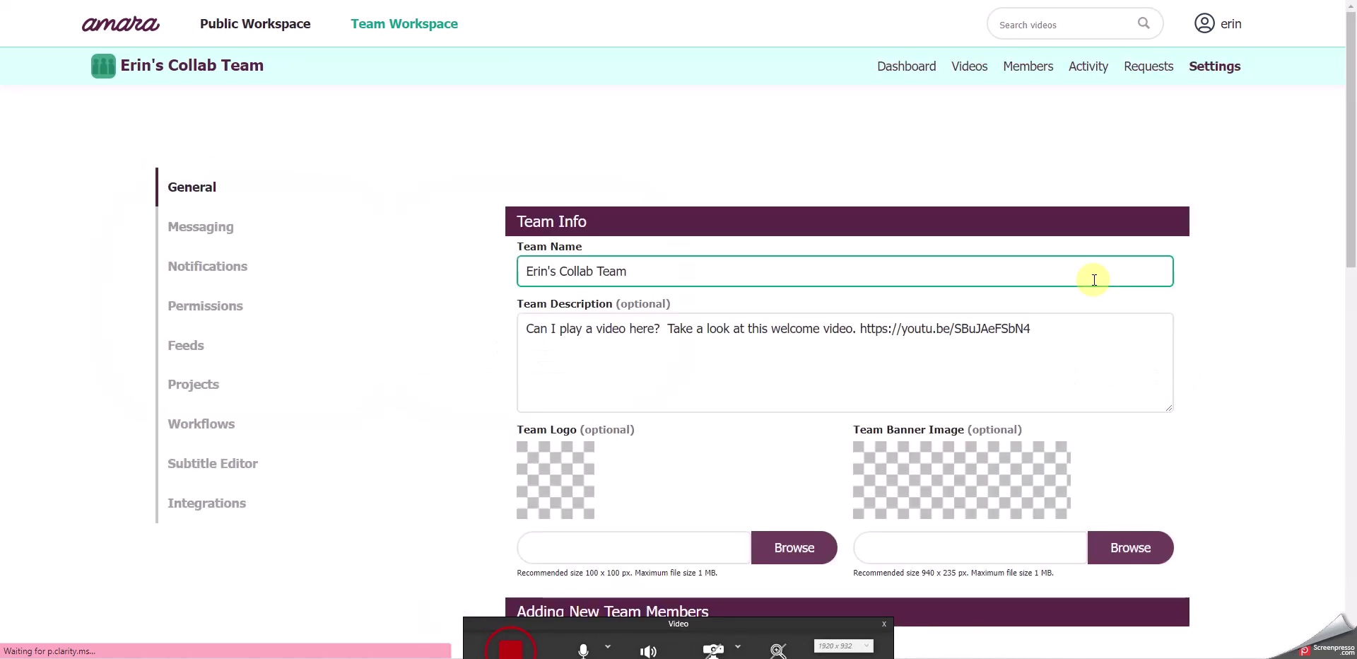
pyautogui.click(233, 424)
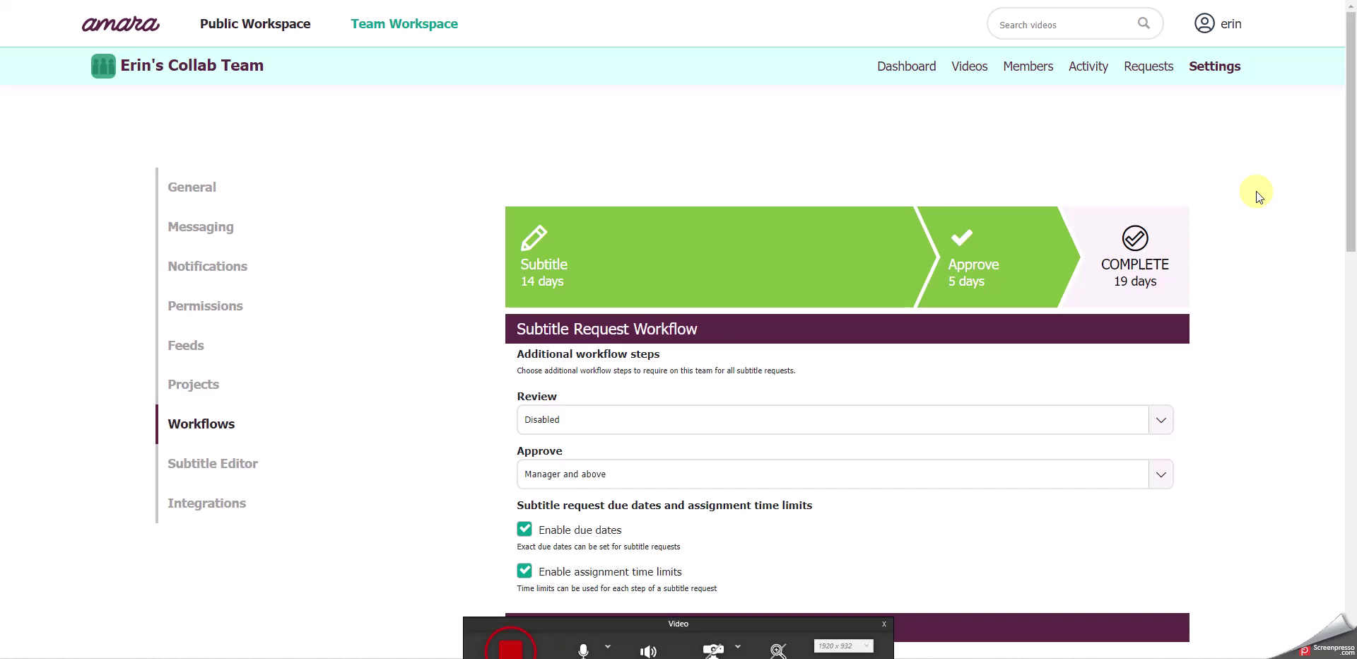
pyautogui.scroll(-2, 1257, 191)
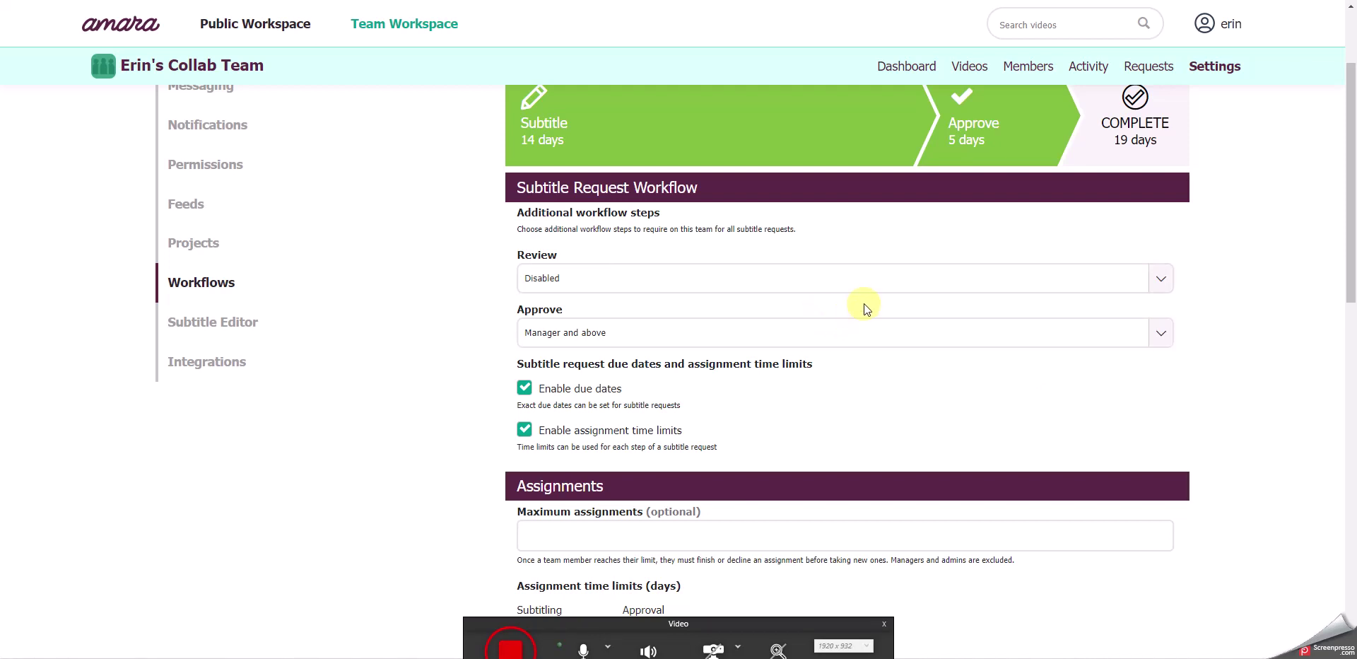
pyautogui.click(874, 343)
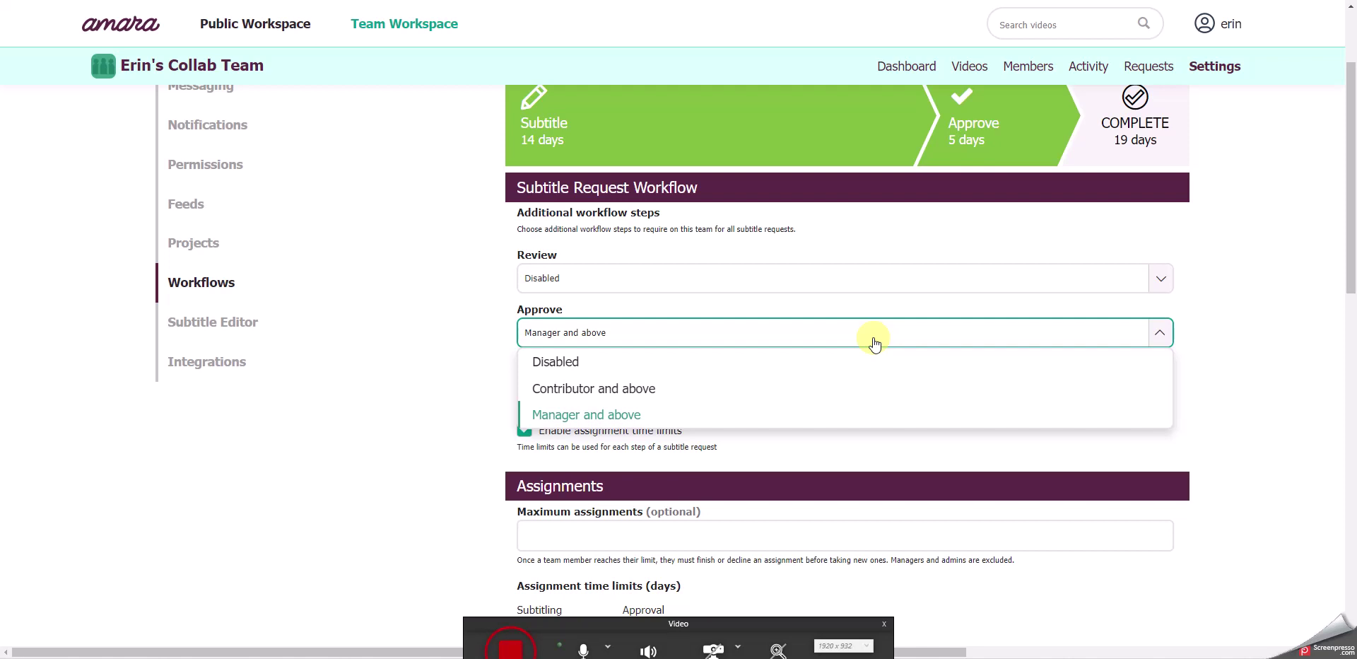
pyautogui.click(1223, 315)
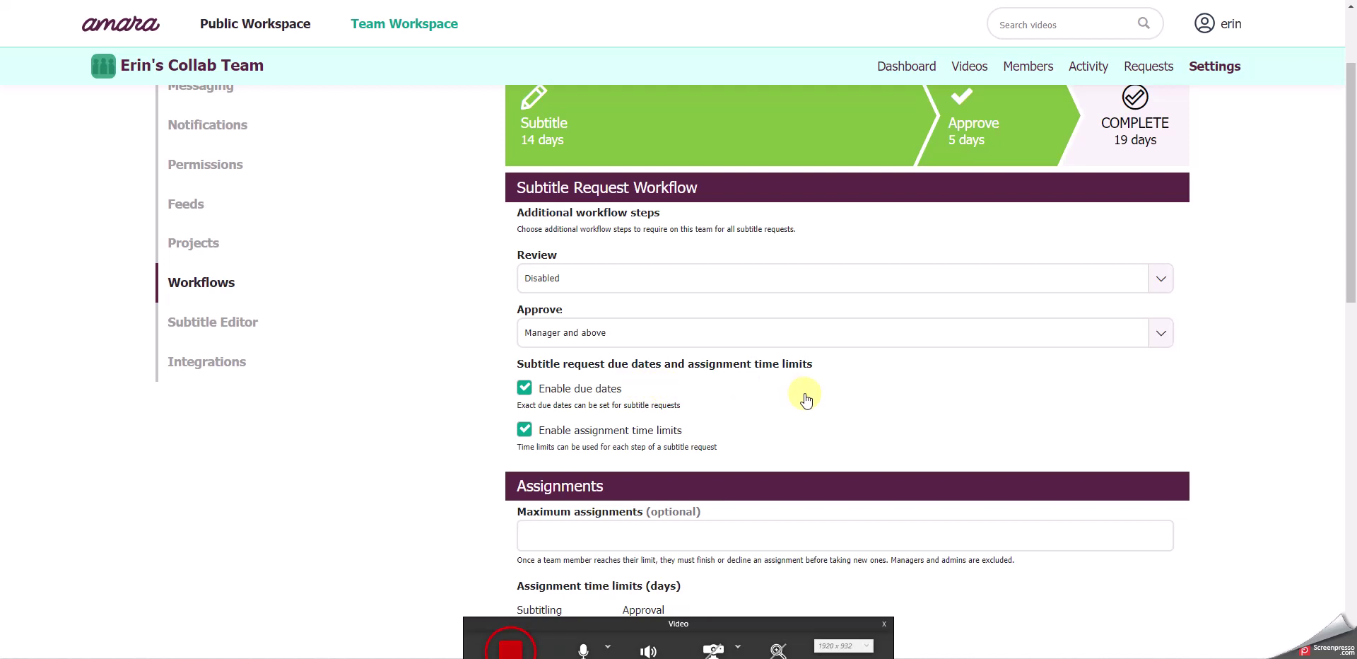
pyautogui.scroll(-2, 804, 391)
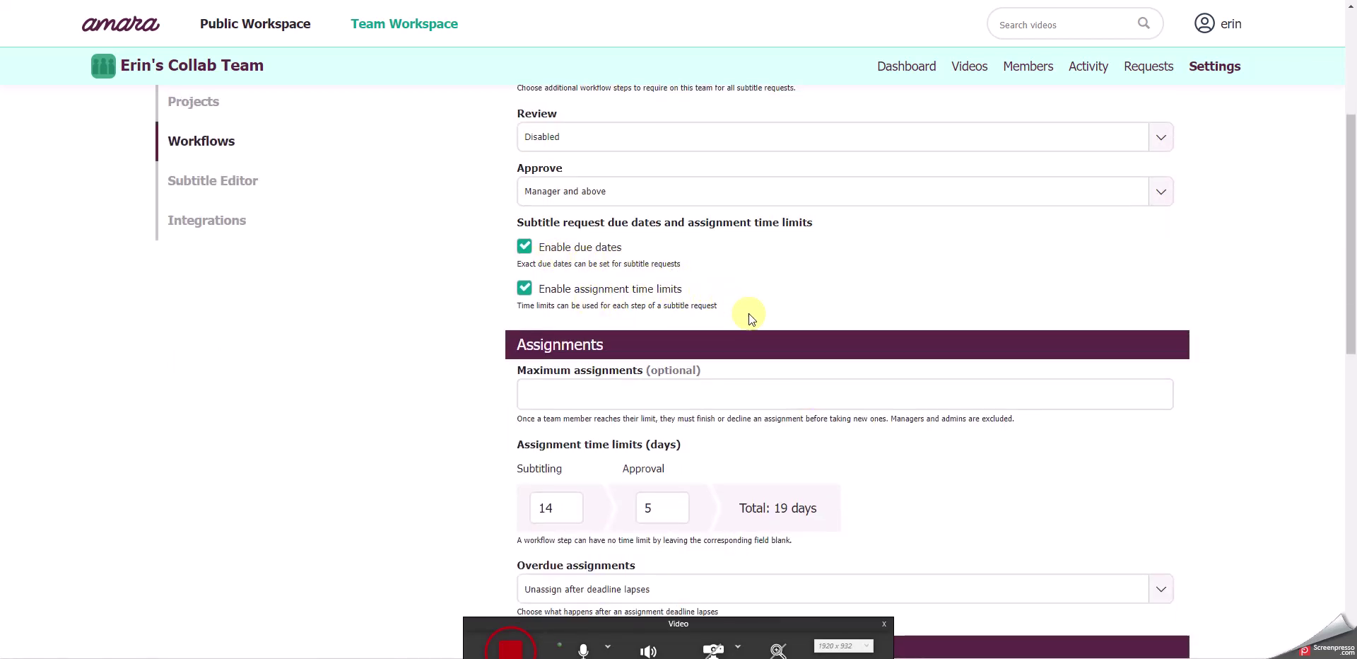
pyautogui.scroll(-1, 689, 265)
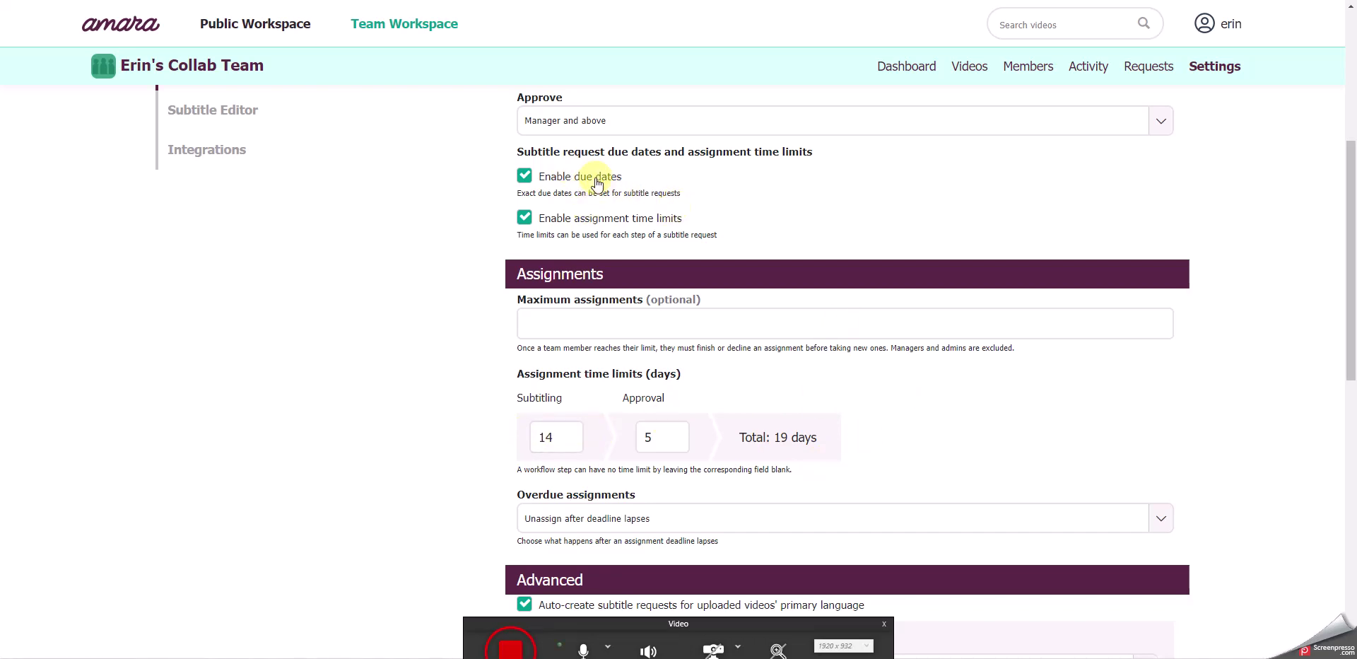
pyautogui.scroll(-1, 932, 437)
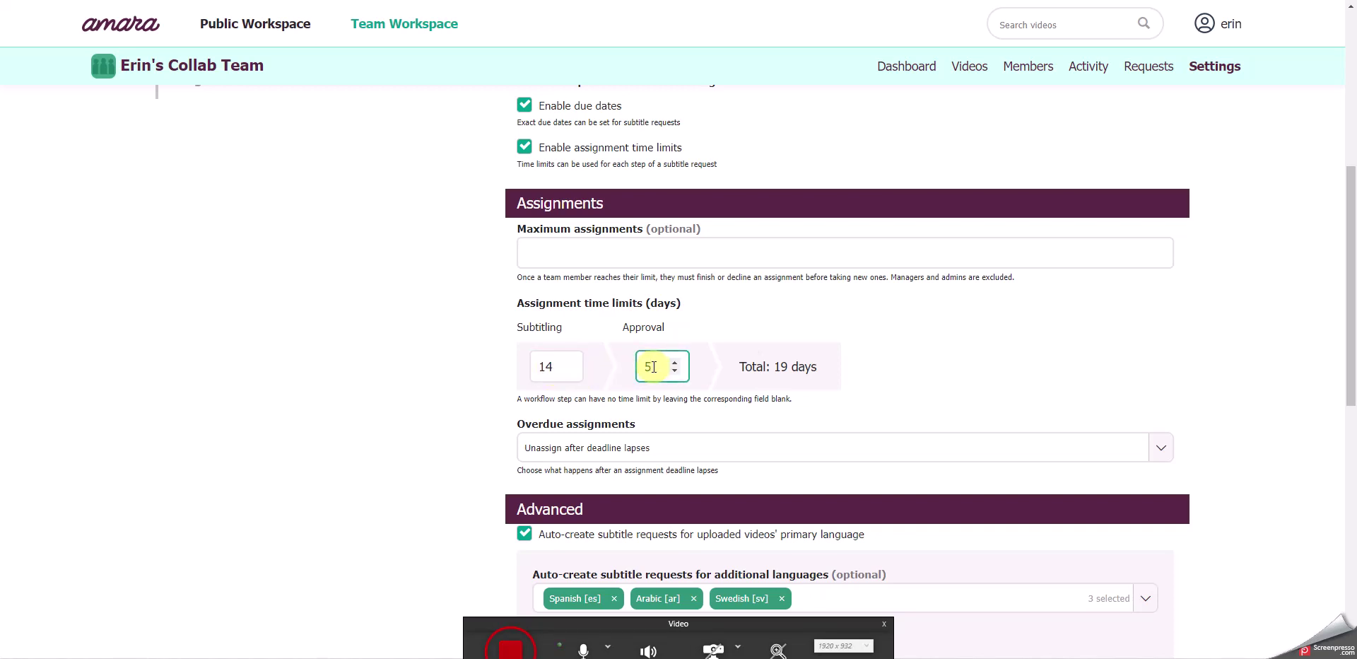
pyautogui.click(994, 367)
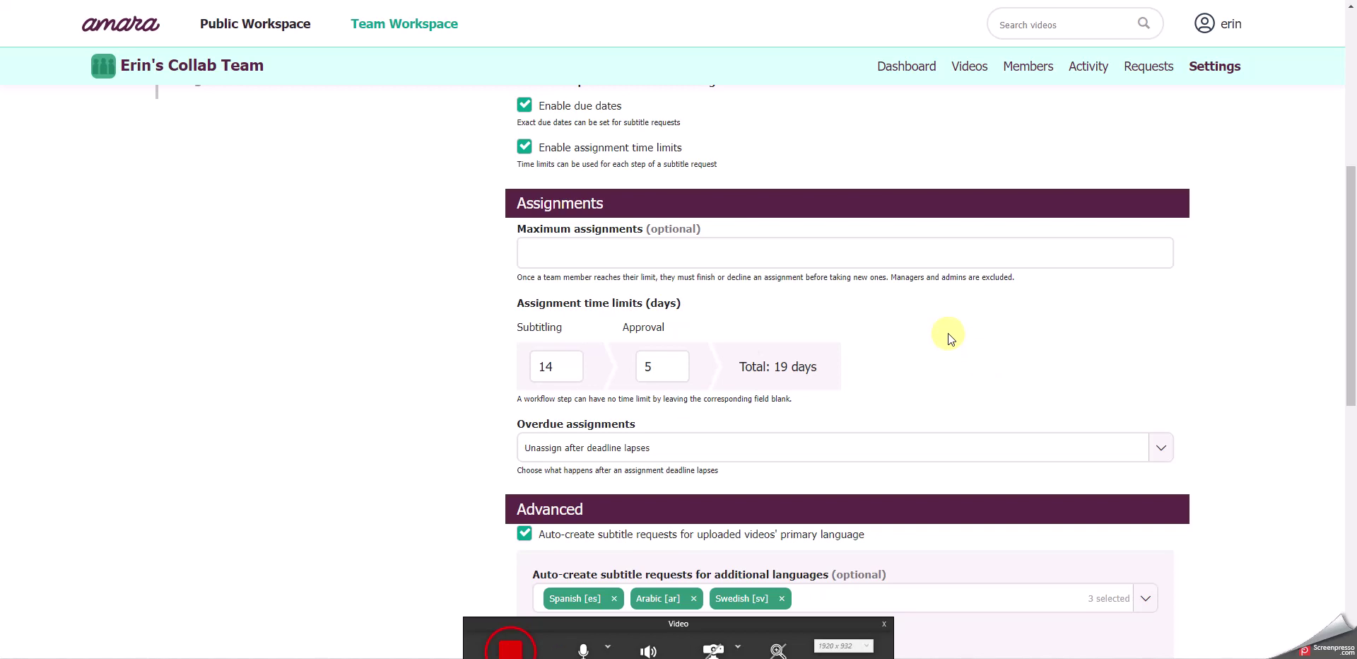
pyautogui.scroll(-1, 948, 333)
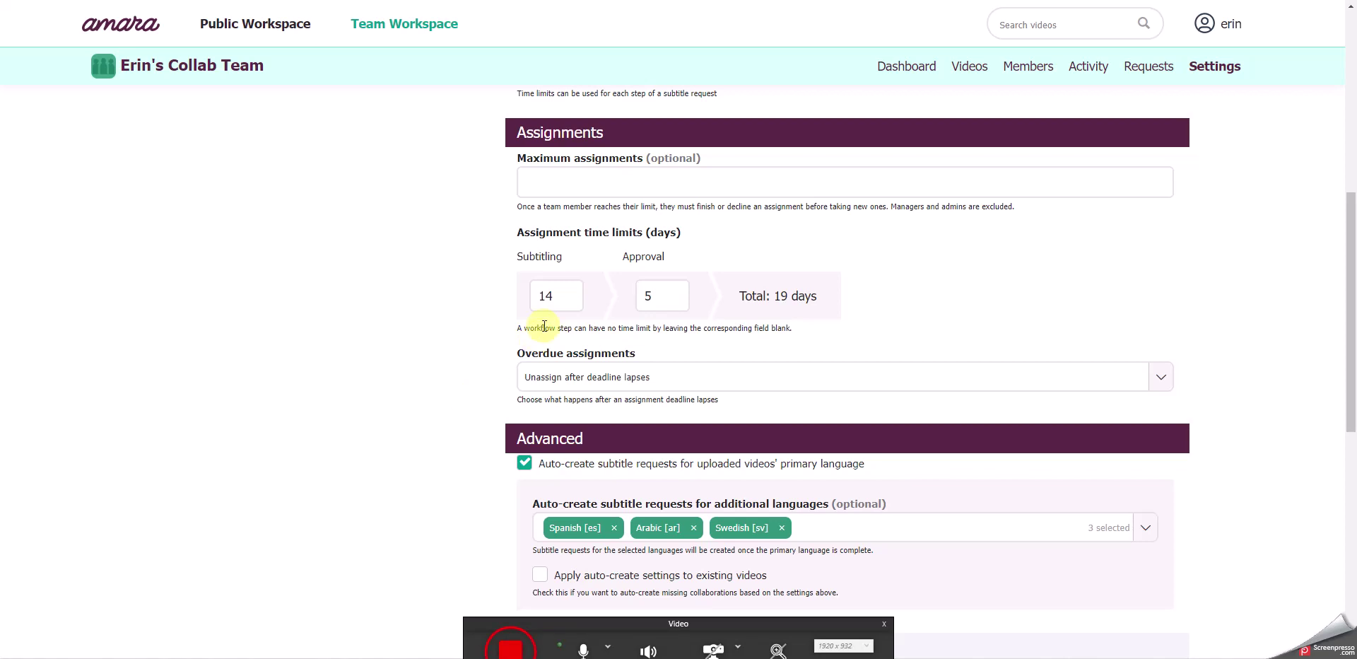
pyautogui.click(550, 297)
pyautogui.scroll(-2, 352, 415)
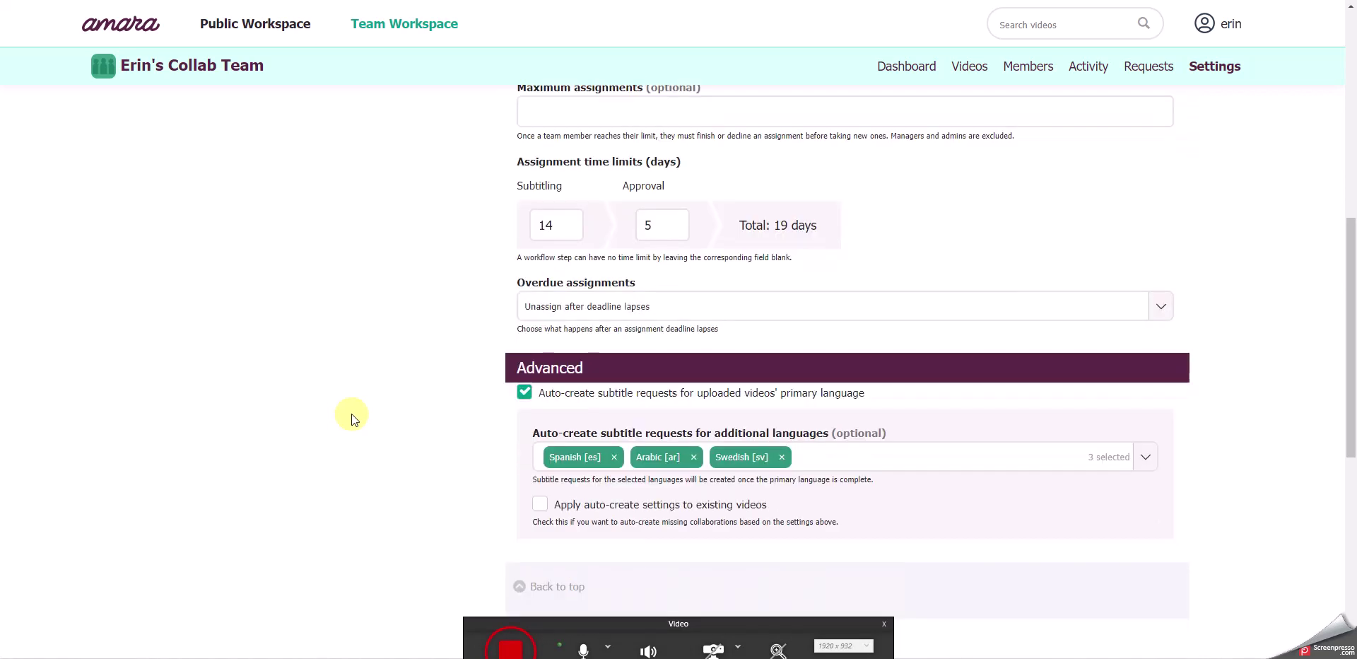
pyautogui.click(524, 189)
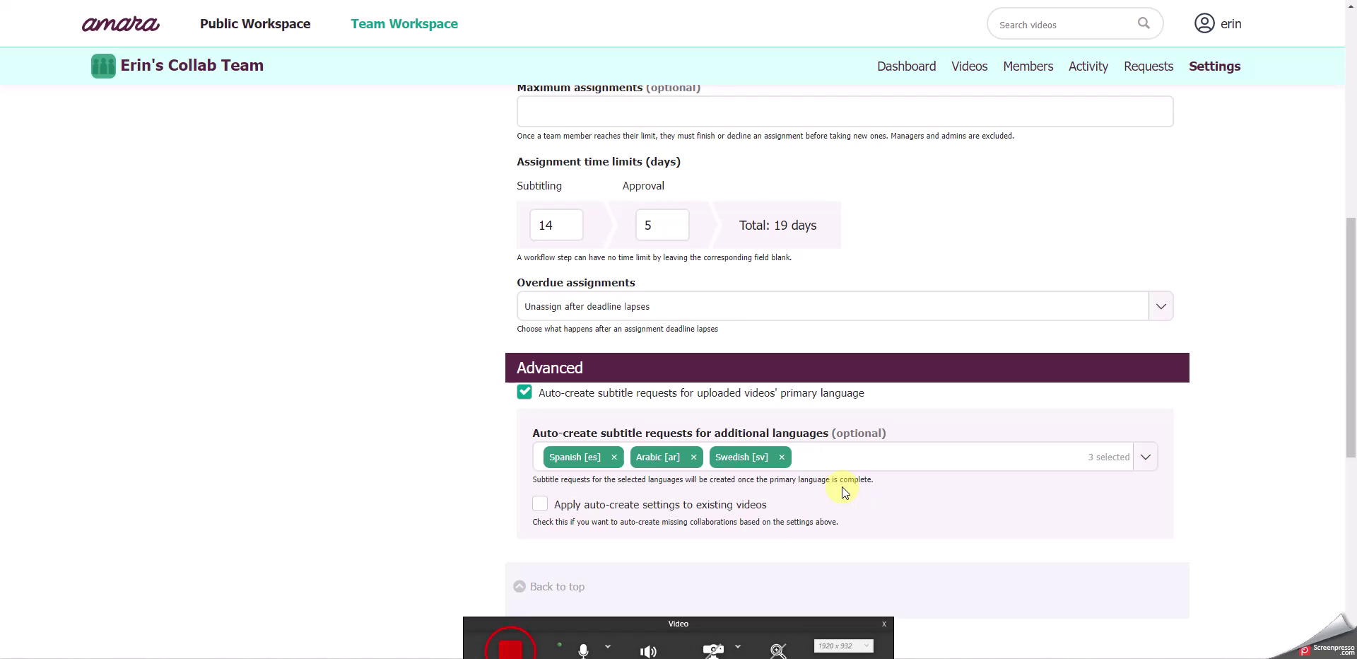
pyautogui.scroll(7, 842, 486)
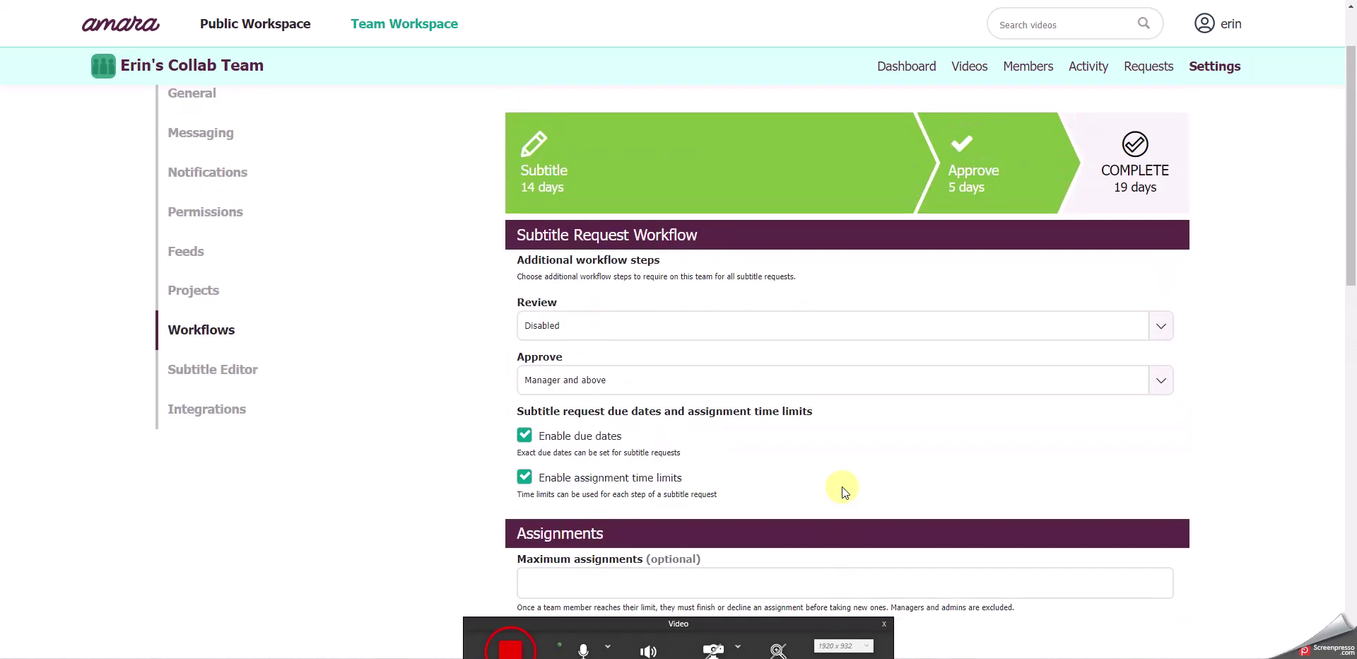
pyautogui.scroll(2, 842, 486)
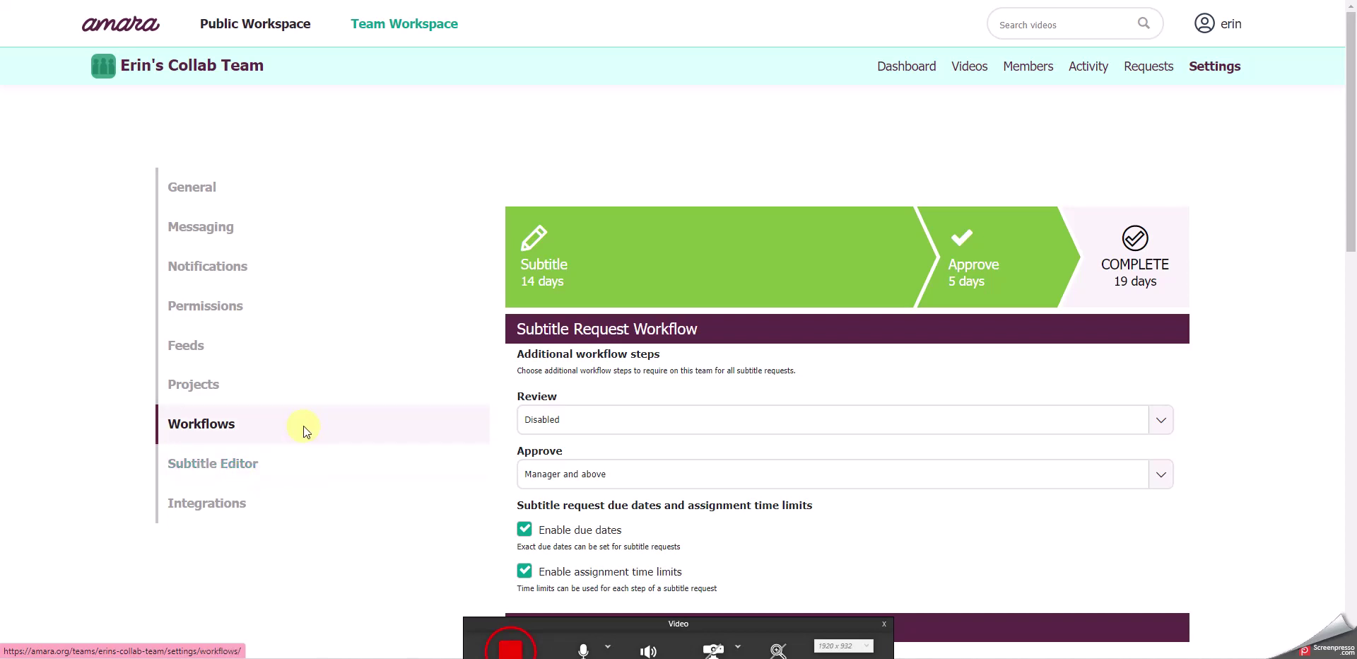
# Open the Subtitle Editor settings and step through the characters-per-second, CPL and max-lines limits without editing
pyautogui.click(235, 466)
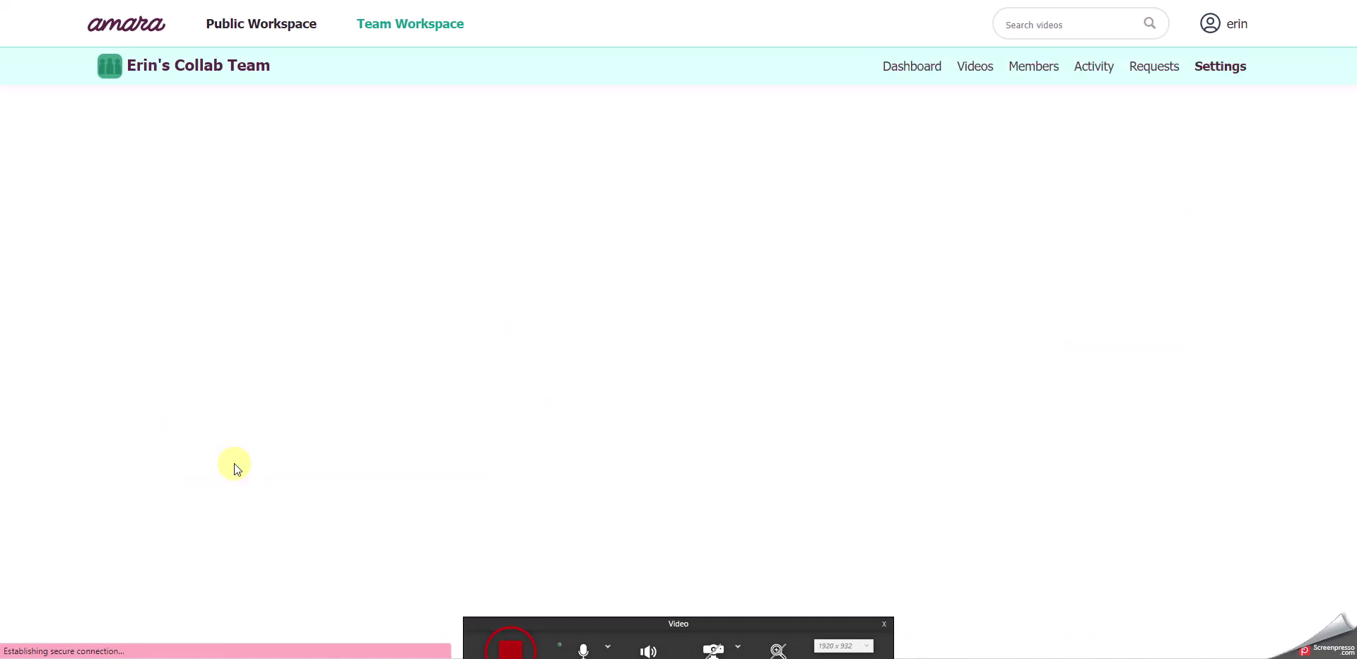
pyautogui.scroll(-4, 456, 474)
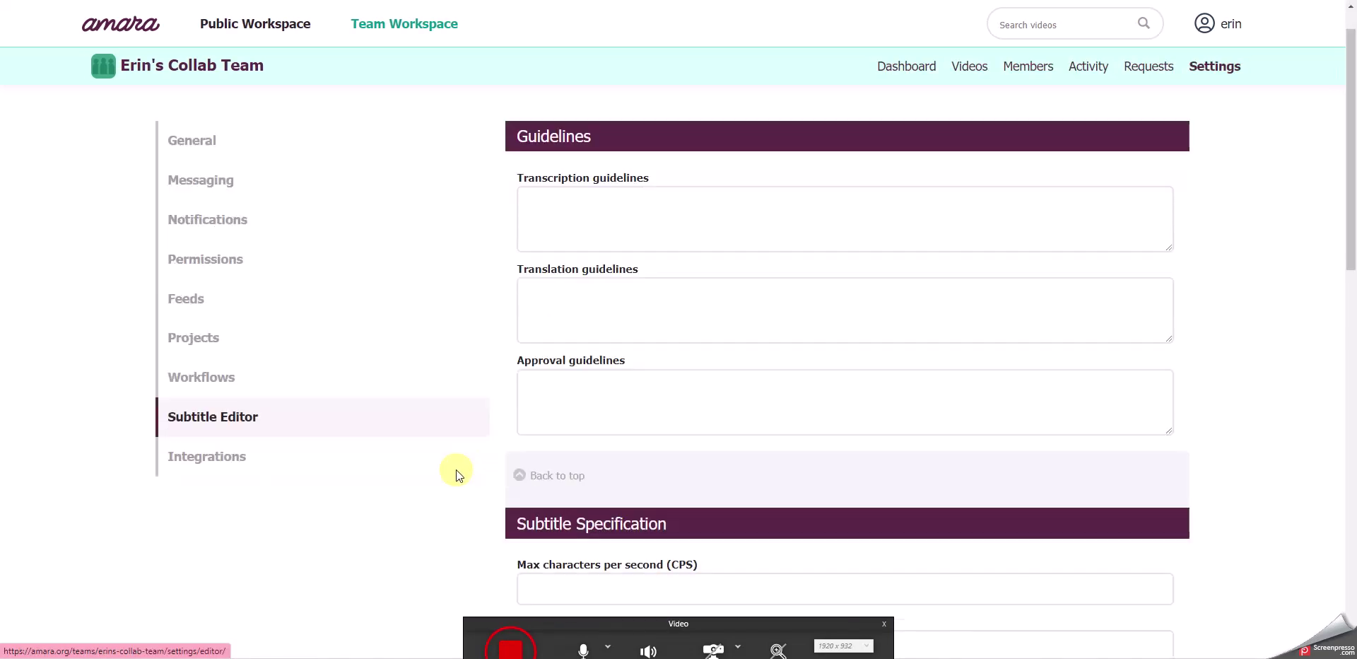
pyautogui.scroll(-1, 456, 469)
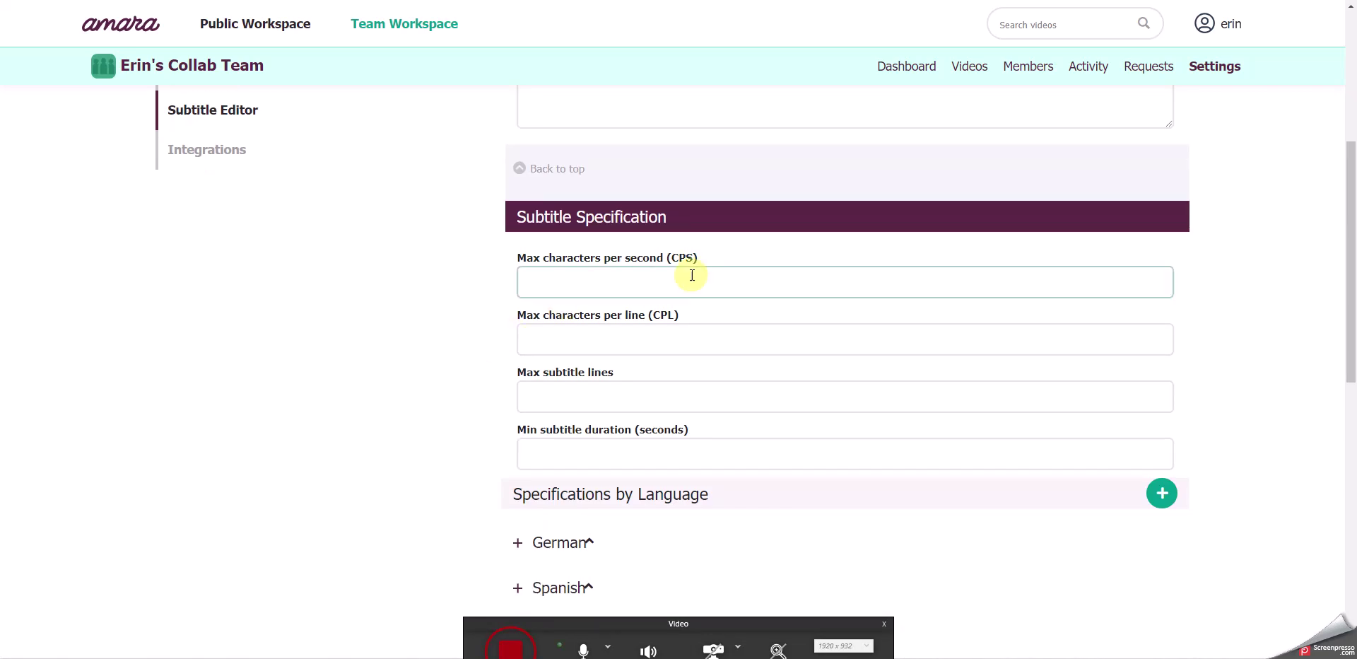
pyautogui.click(791, 281)
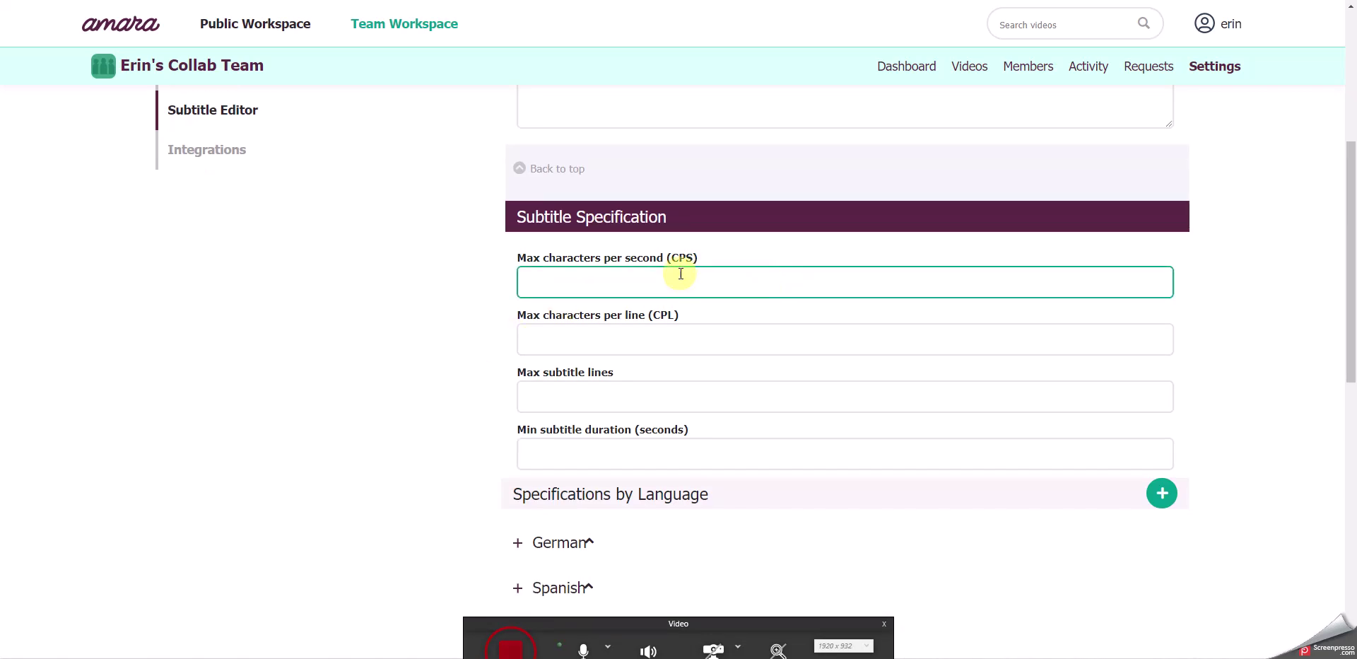
pyautogui.press('Tab')
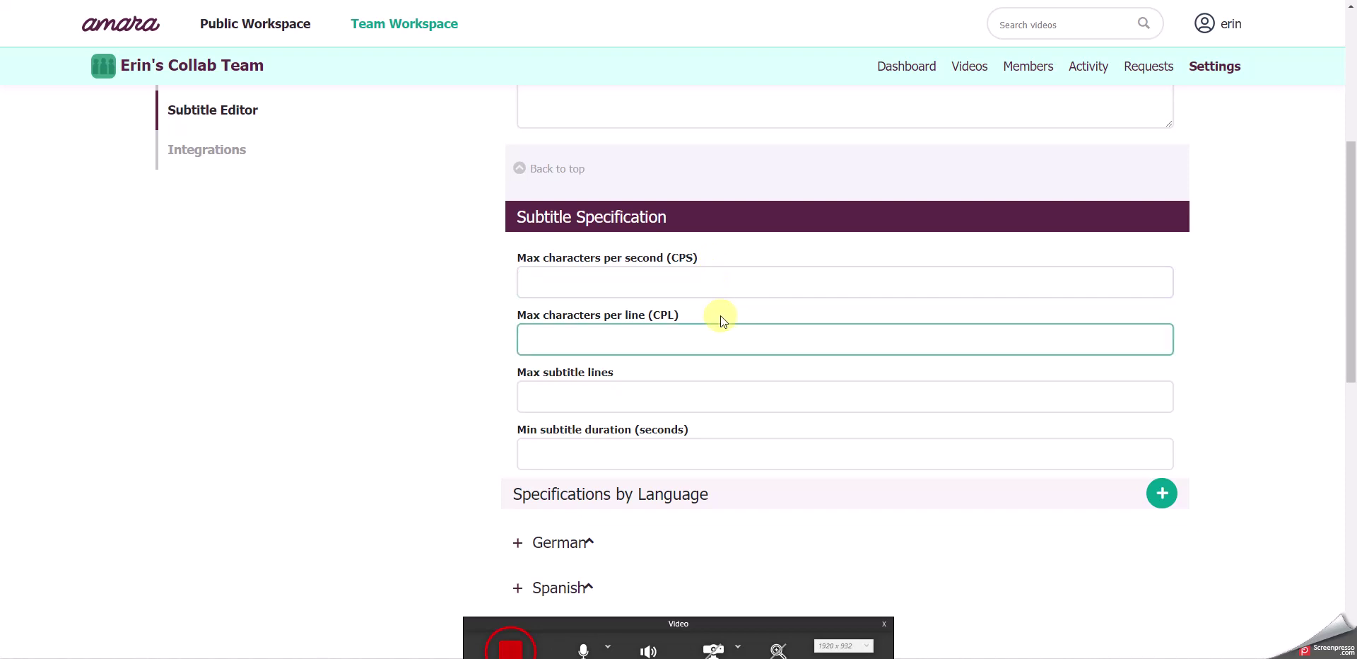
pyautogui.click(758, 269)
pyautogui.press('Tab')
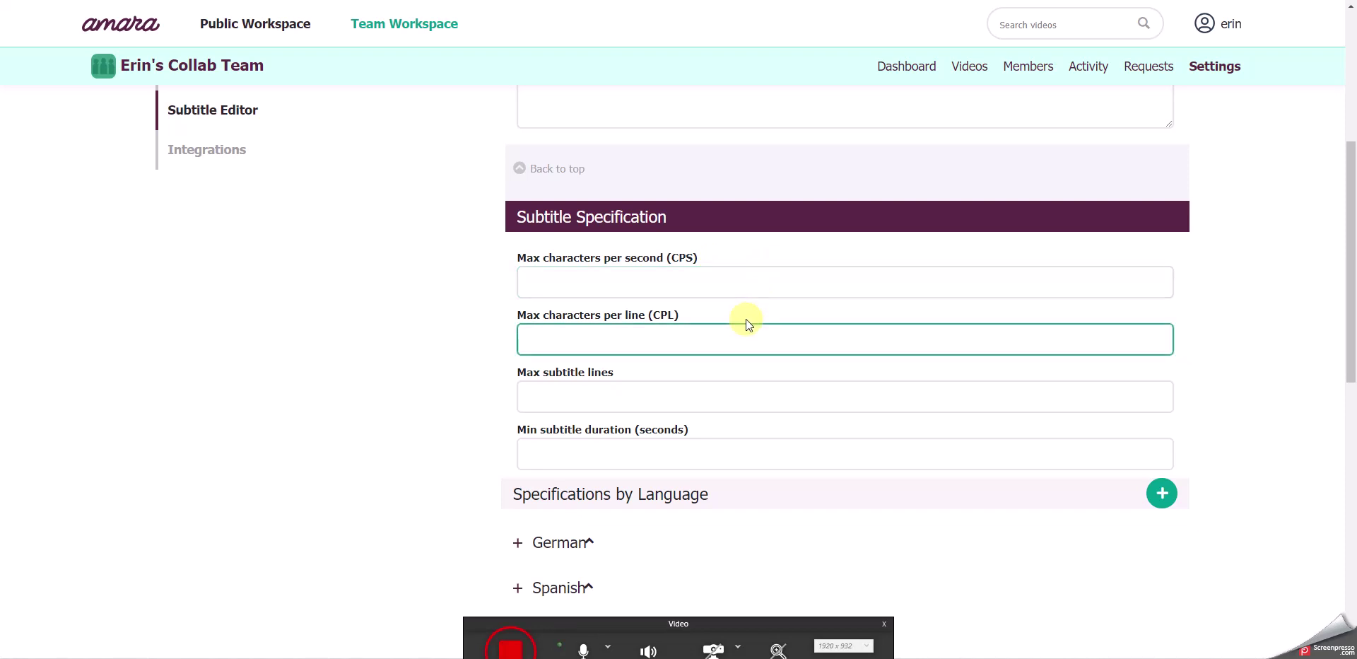
pyautogui.click(610, 382)
pyautogui.click(1241, 392)
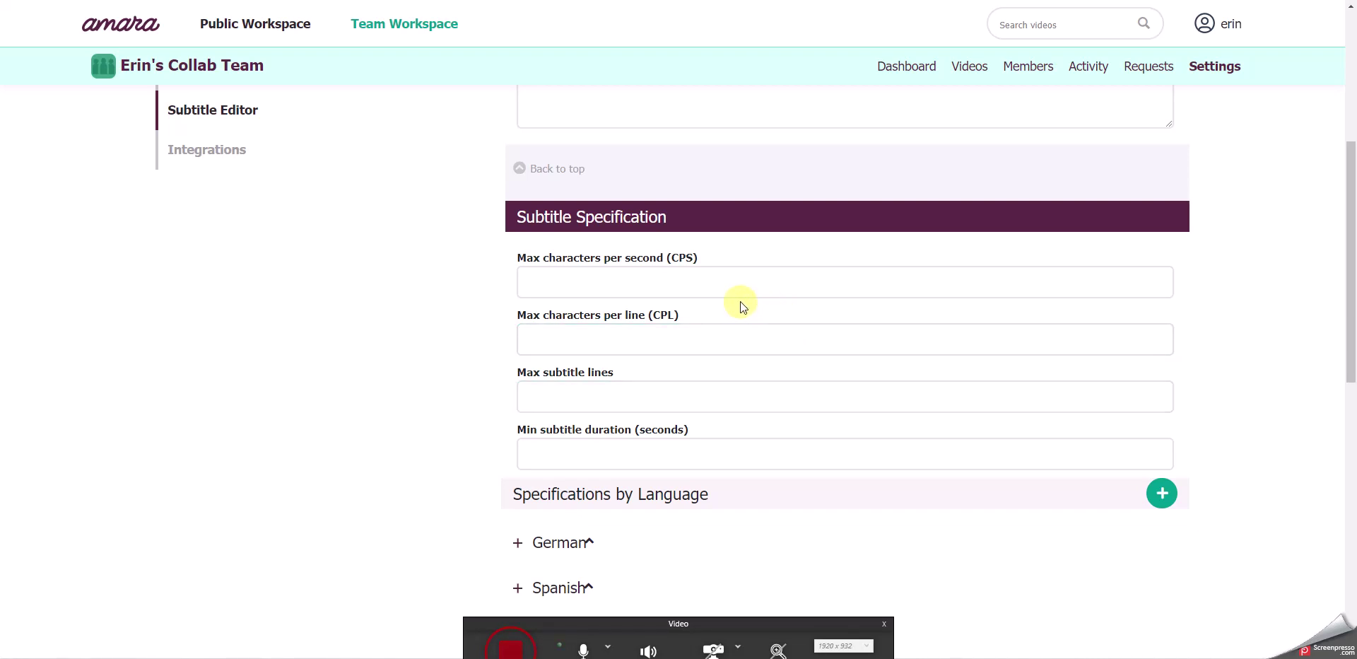
# Point out the Max characters per line (CPL) and Max subtitle lines fields, leaving them blank
pyautogui.click(661, 338)
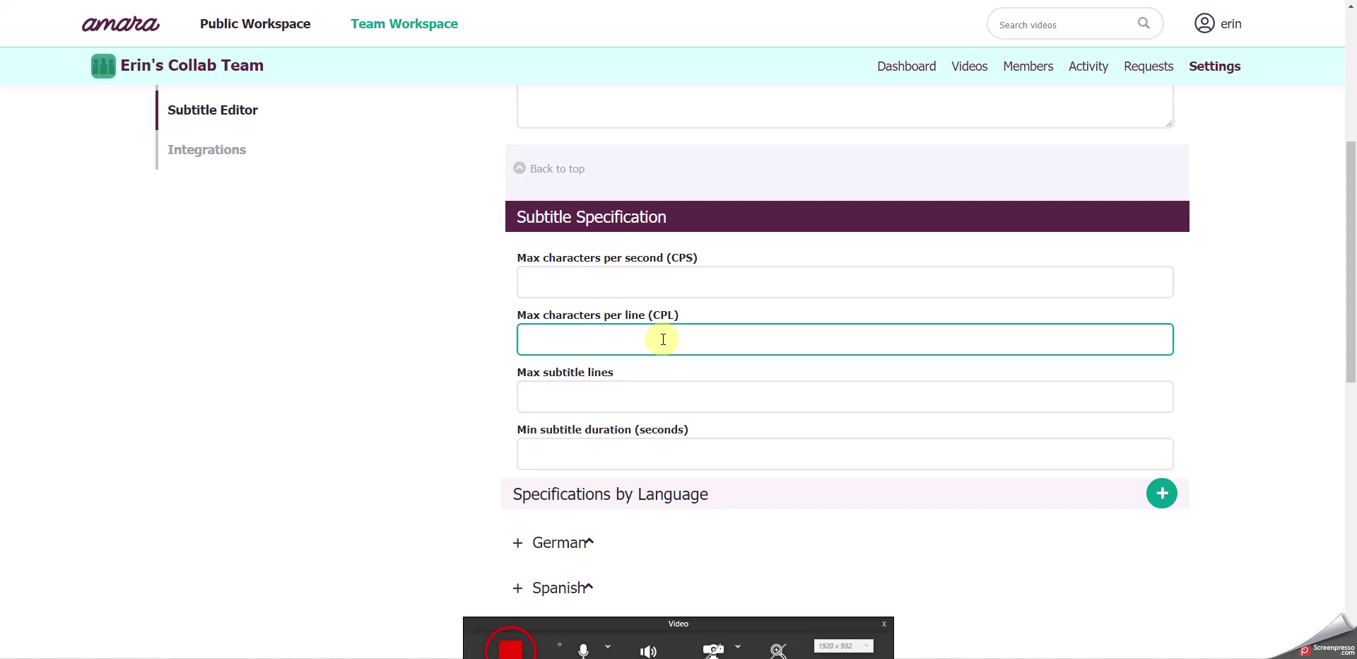
pyautogui.click(1198, 324)
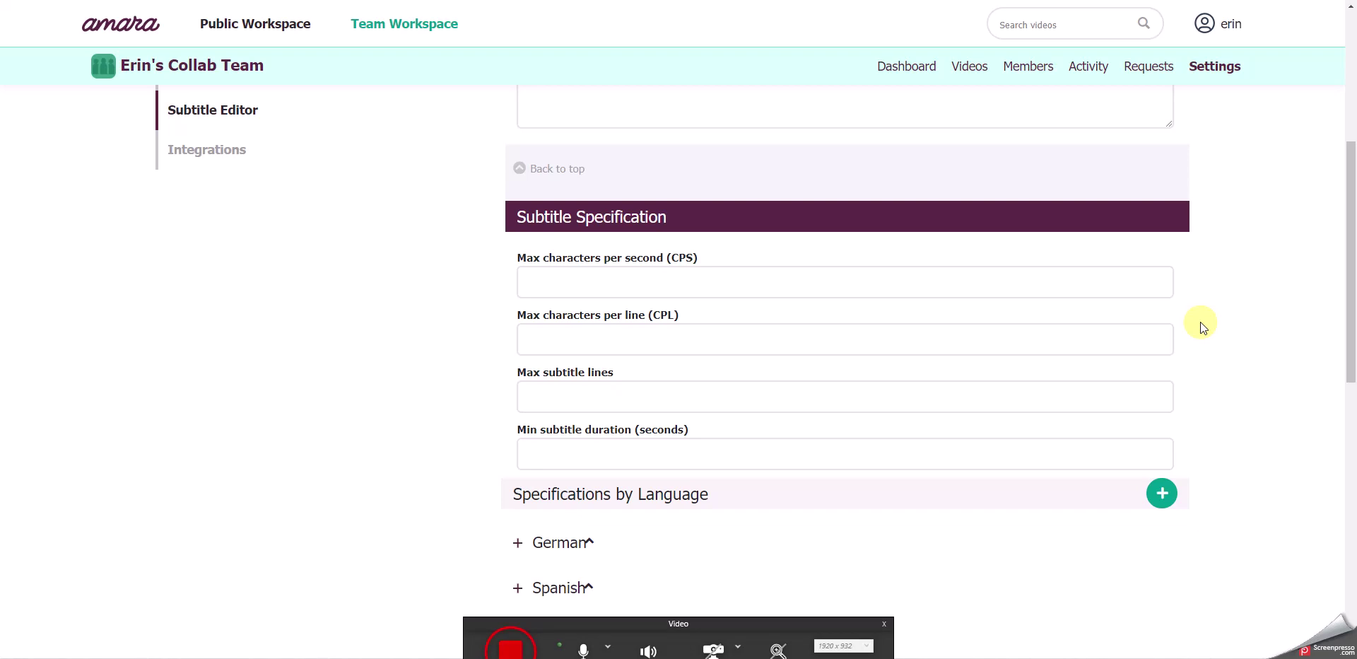
pyautogui.click(754, 391)
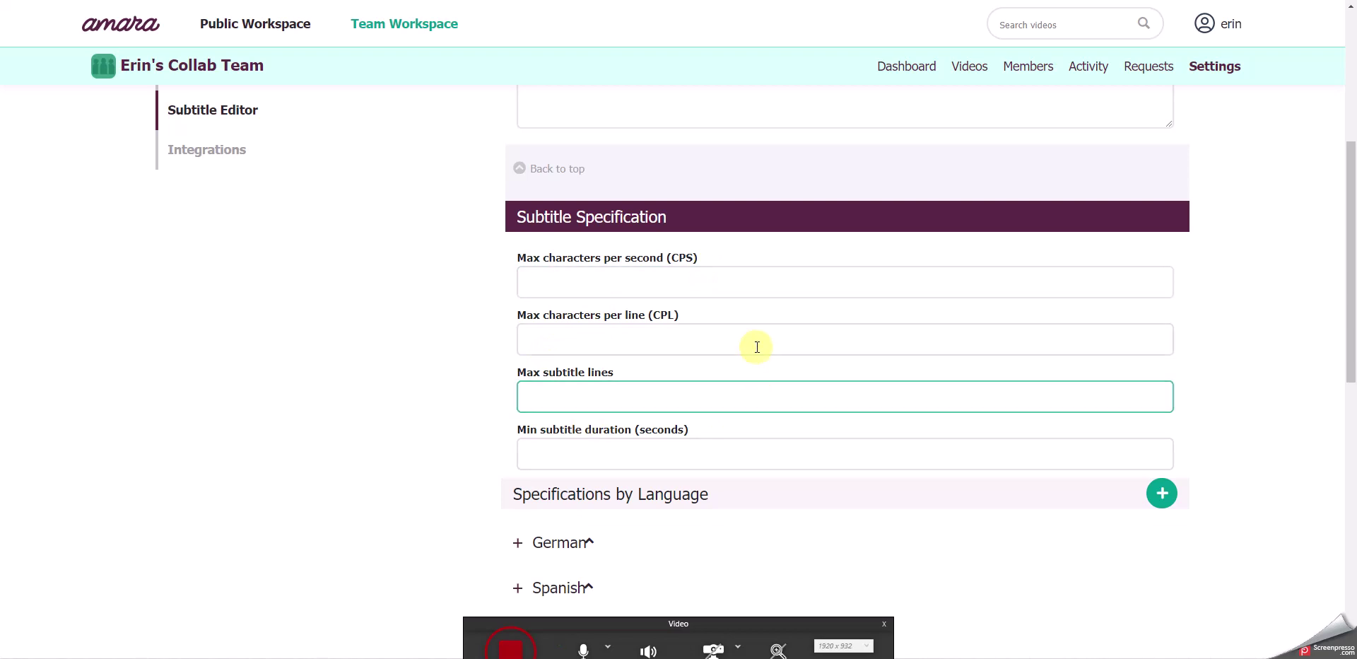
pyautogui.click(756, 339)
pyautogui.scroll(-2, 757, 336)
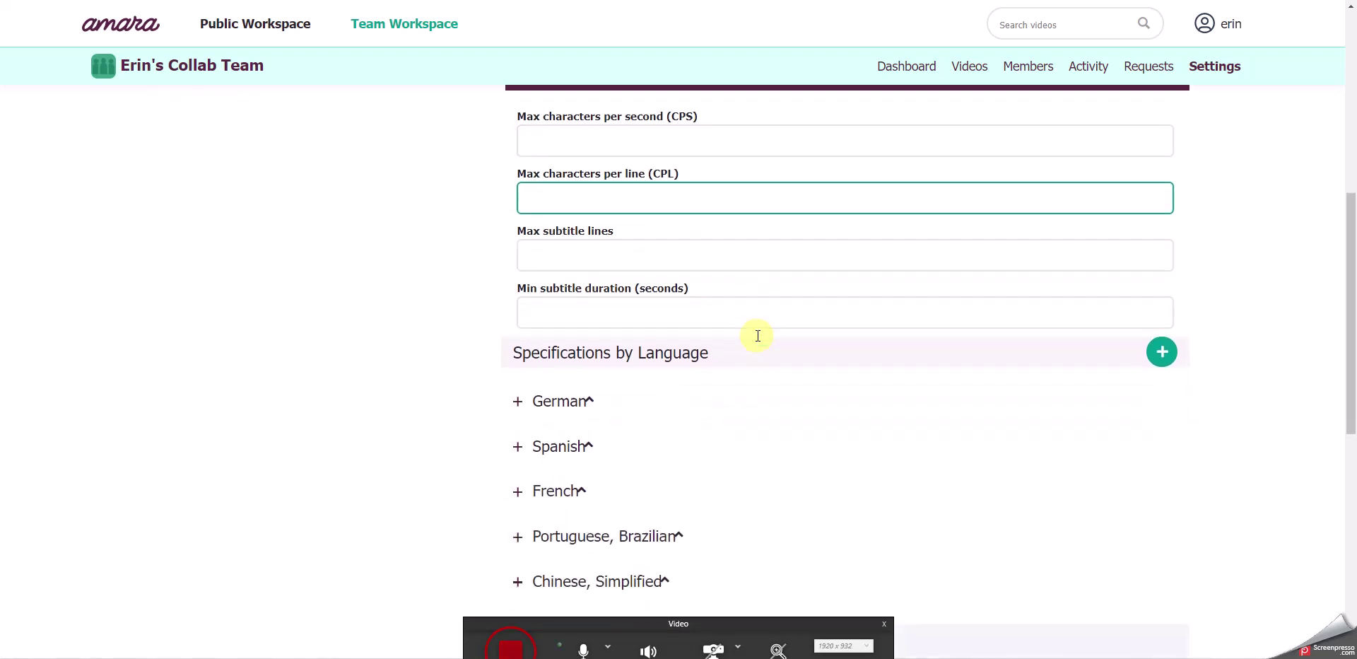
pyautogui.click(757, 335)
pyautogui.scroll(-1, 625, 384)
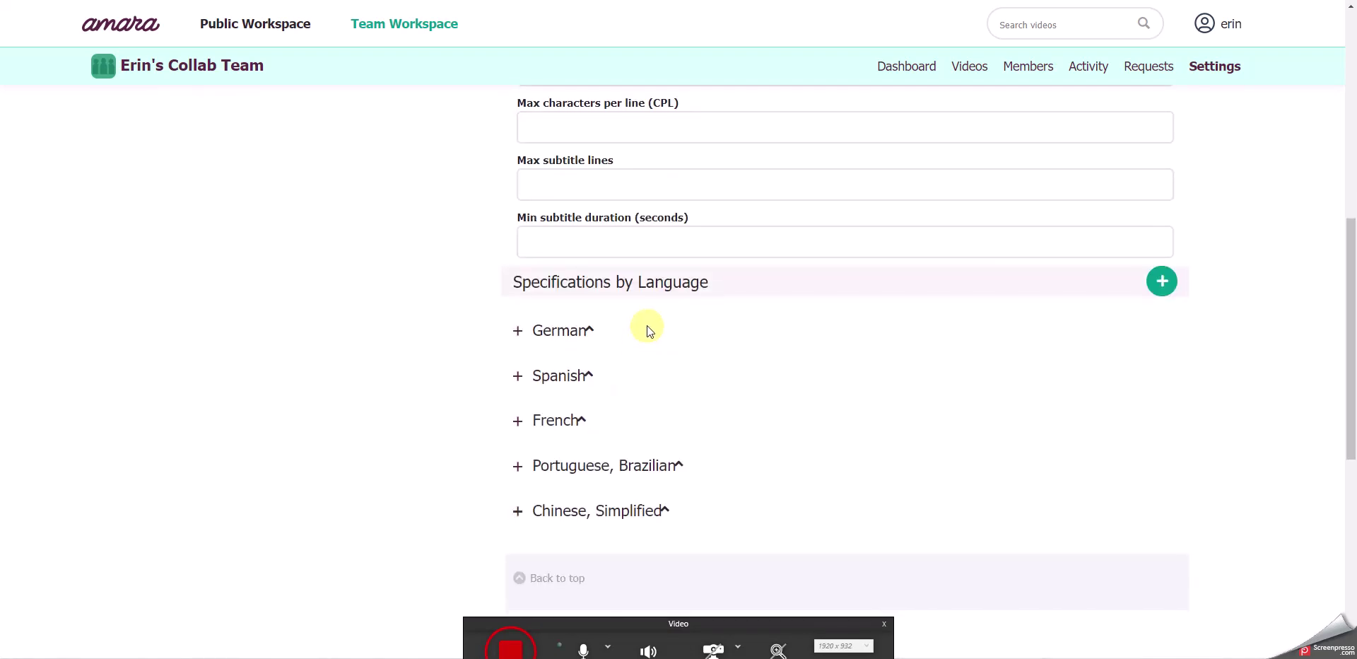
pyautogui.click(576, 420)
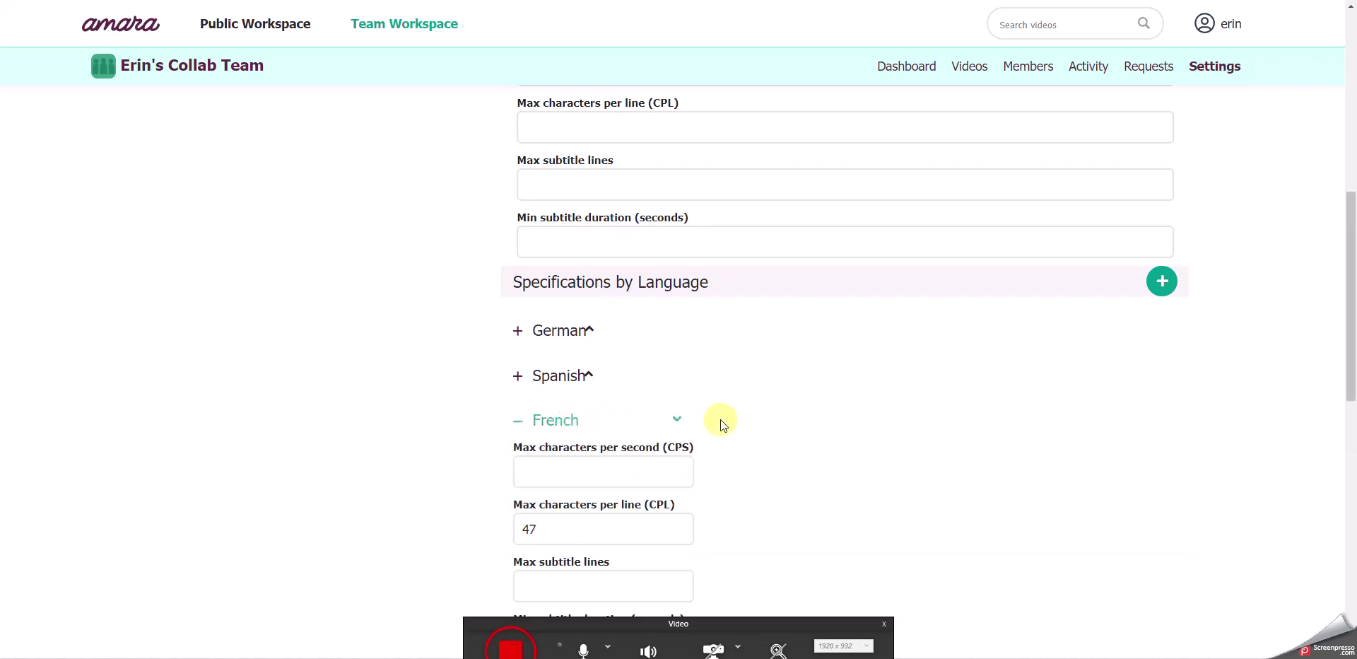
pyautogui.scroll(-1, 768, 425)
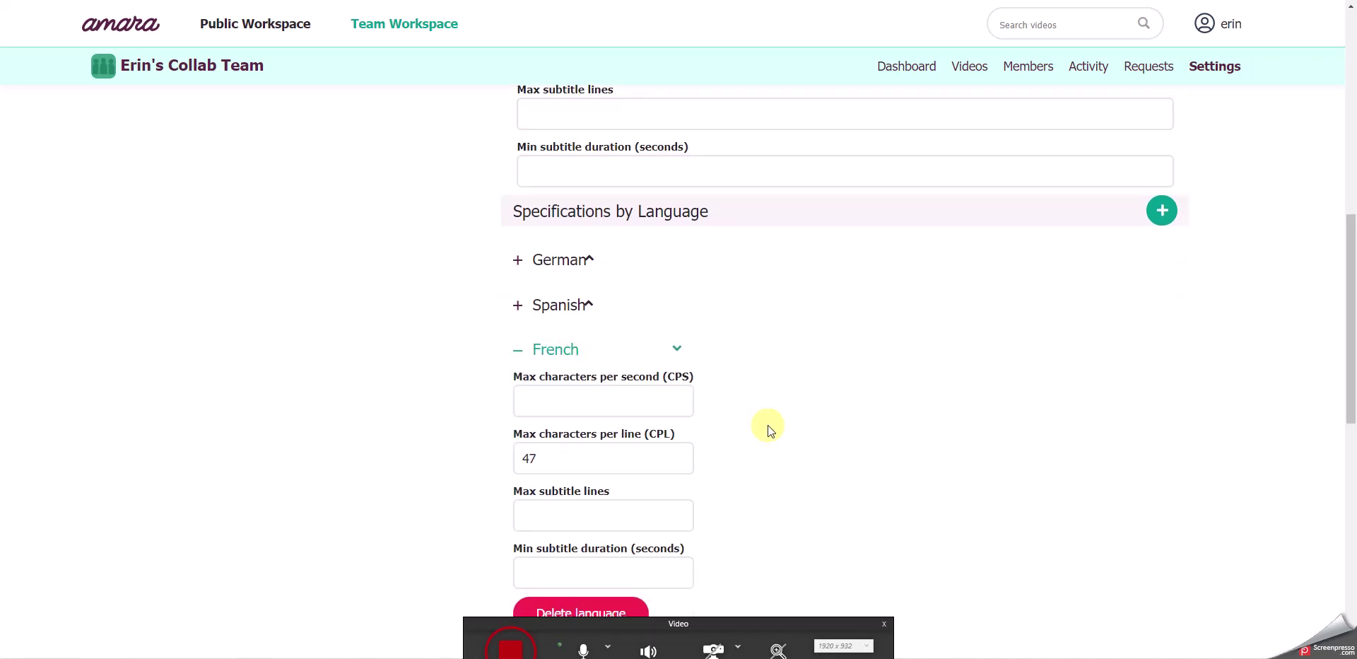
pyautogui.scroll(-1, 768, 426)
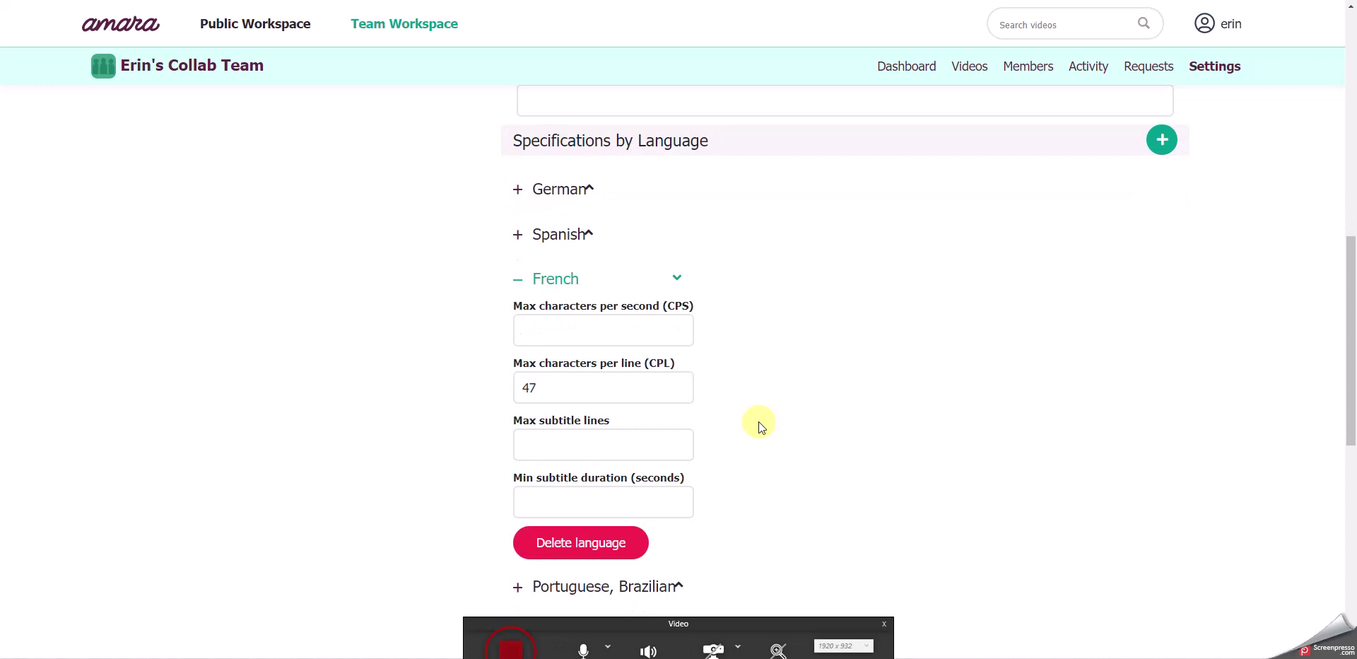
pyautogui.click(601, 391)
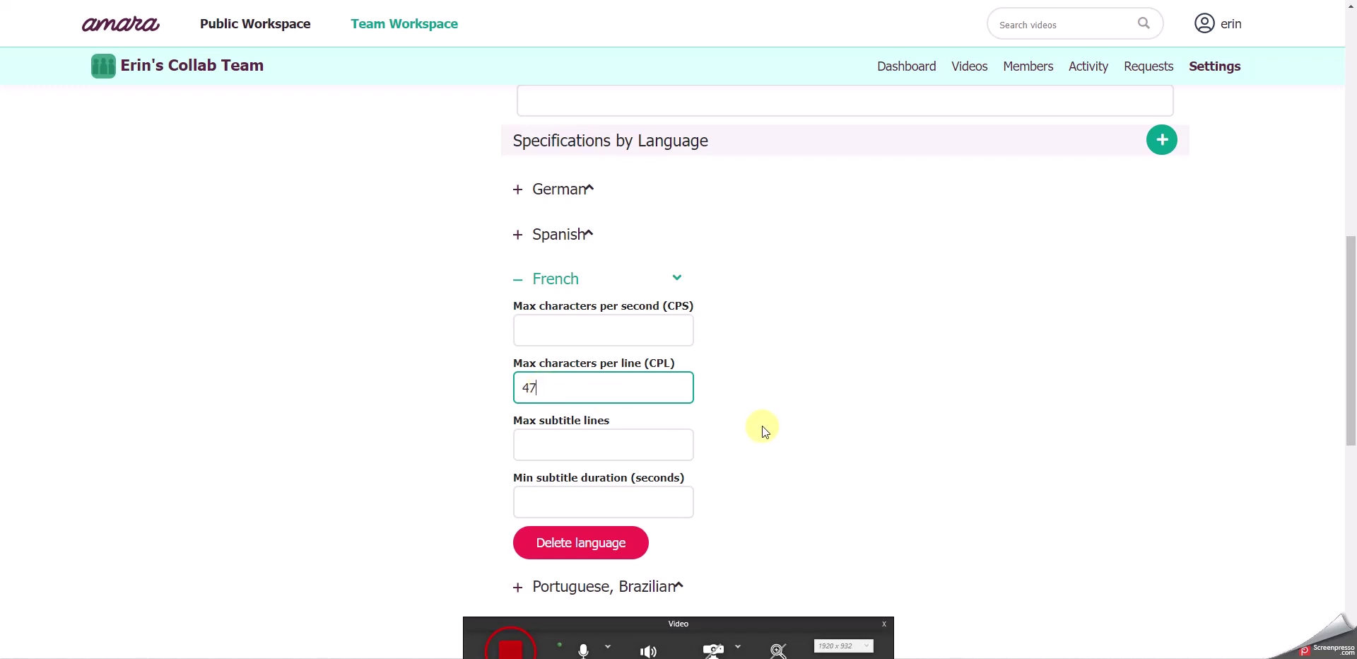
pyautogui.click(677, 280)
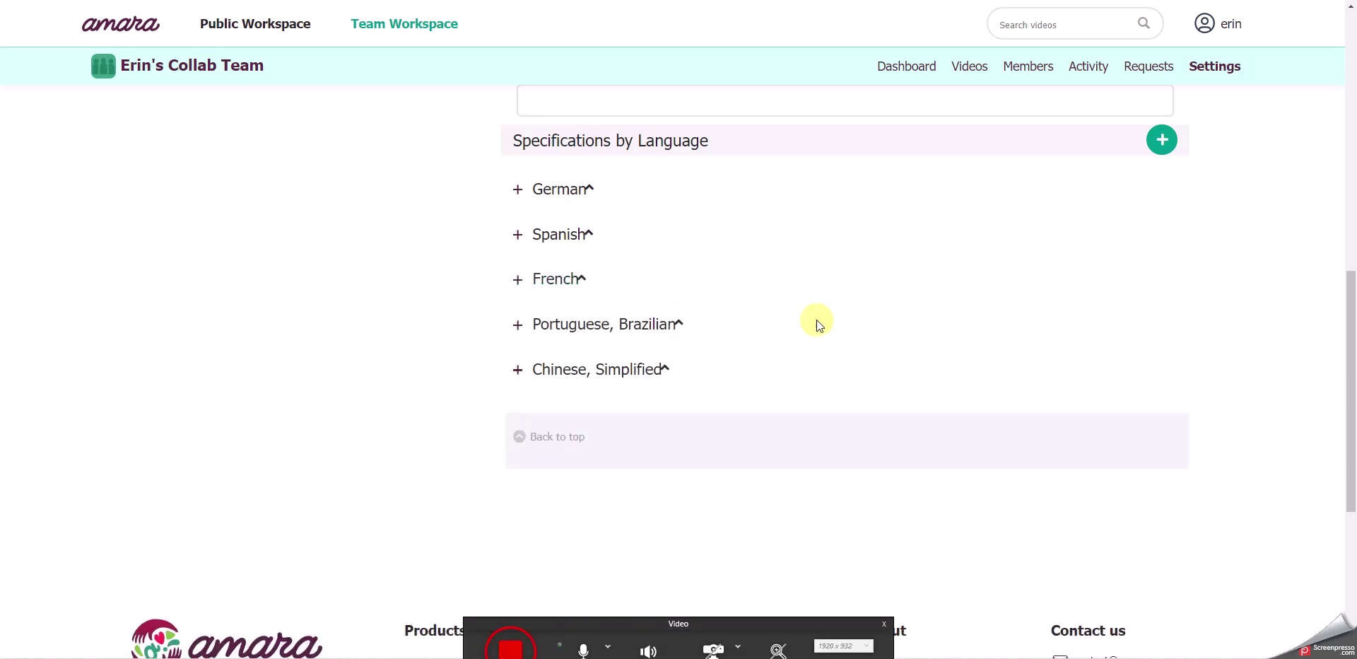
pyautogui.scroll(5, 815, 324)
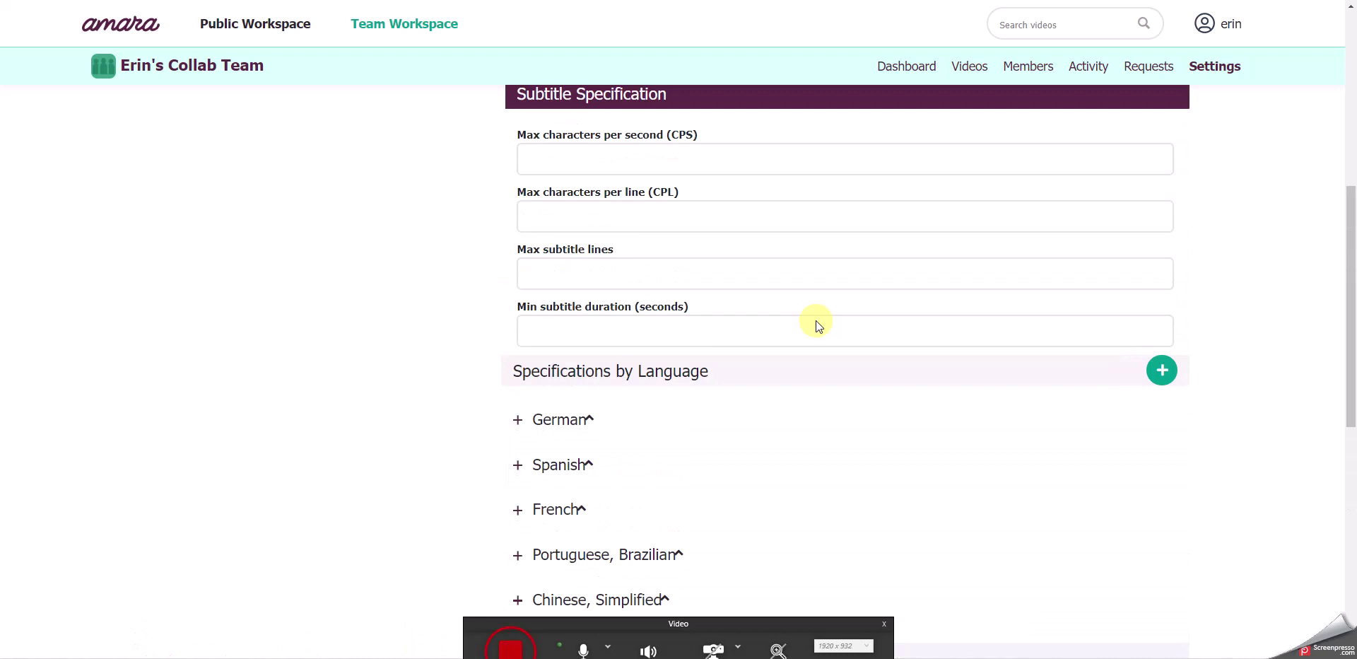
pyautogui.scroll(4, 816, 325)
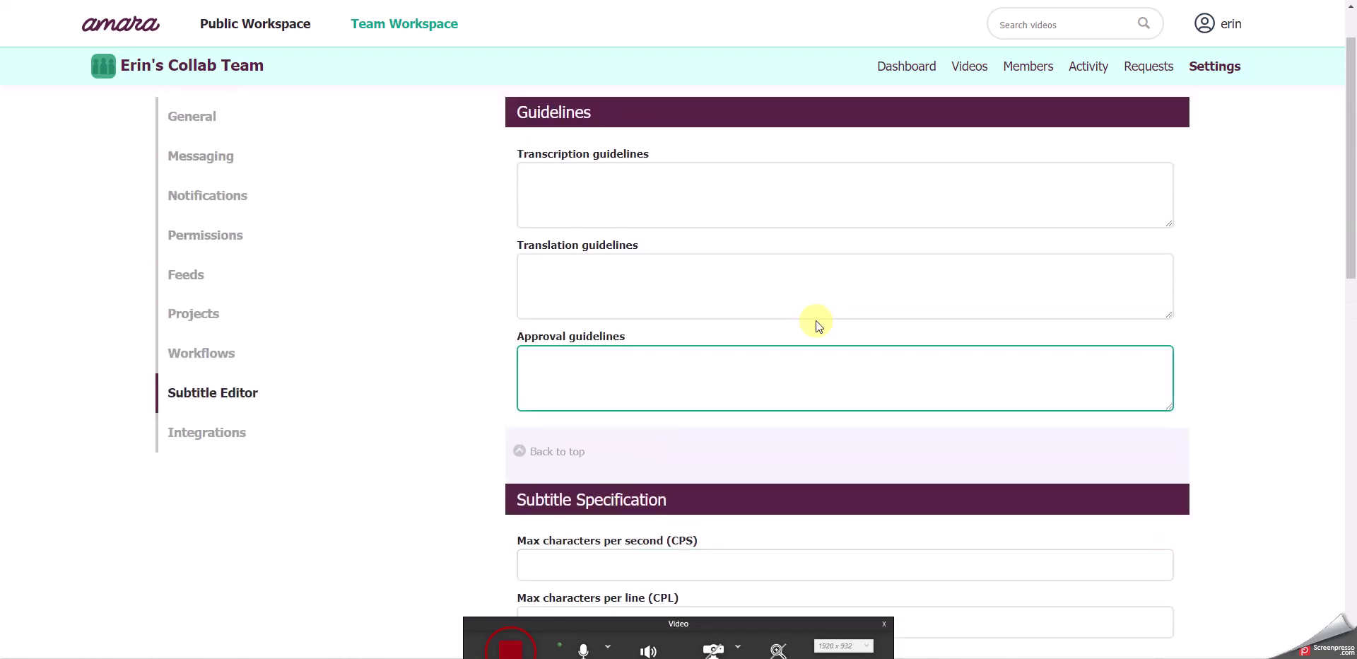
# Open the Integrations settings and preview the Add account platform choices without adding an account
pyautogui.click(258, 502)
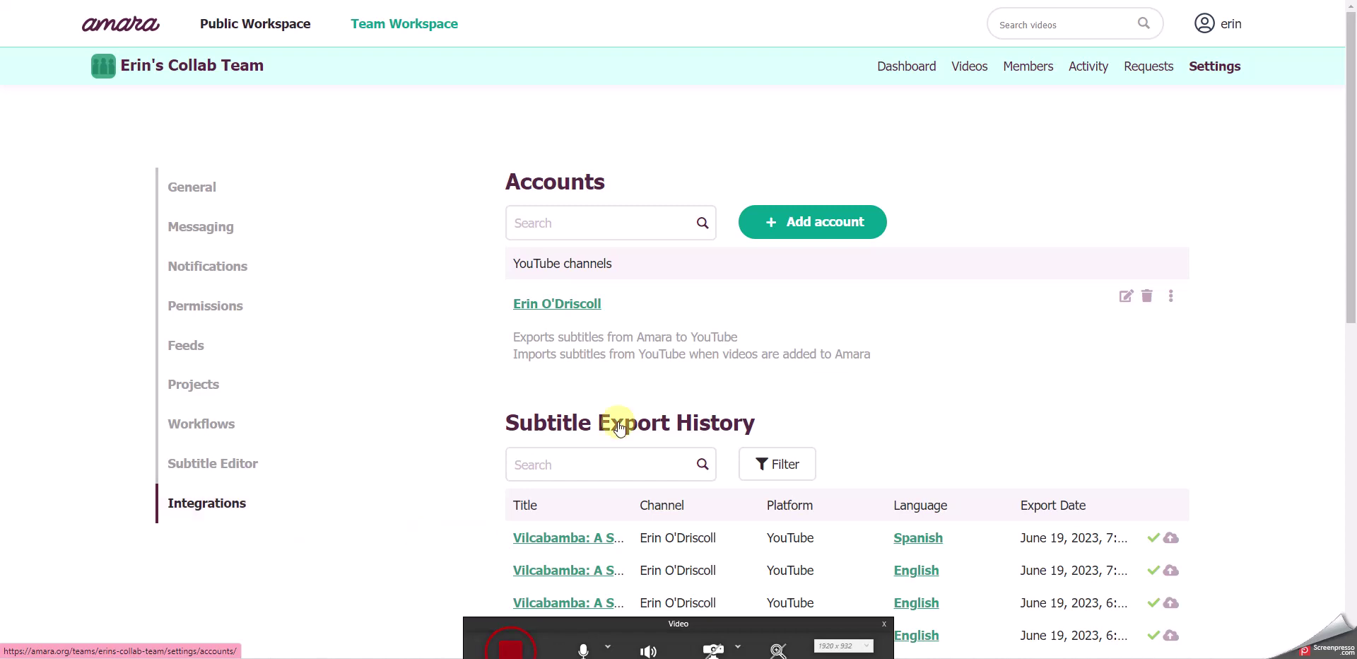
pyautogui.click(778, 225)
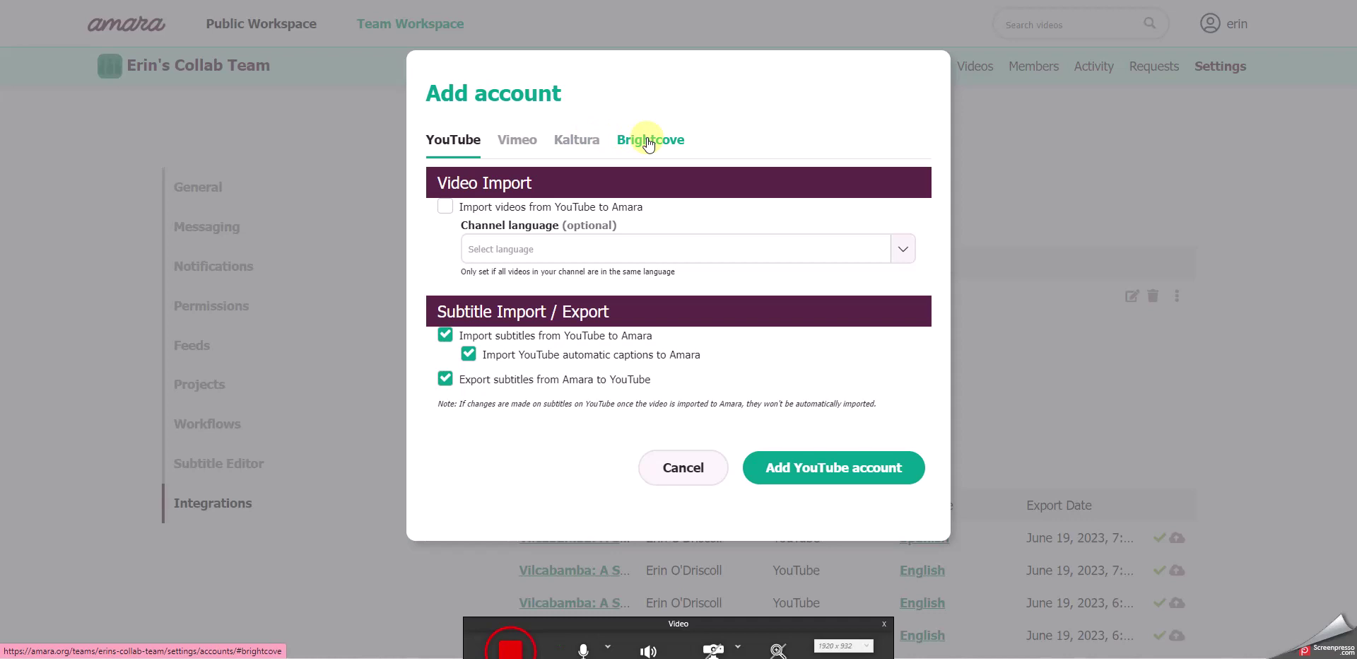
pyautogui.click(681, 469)
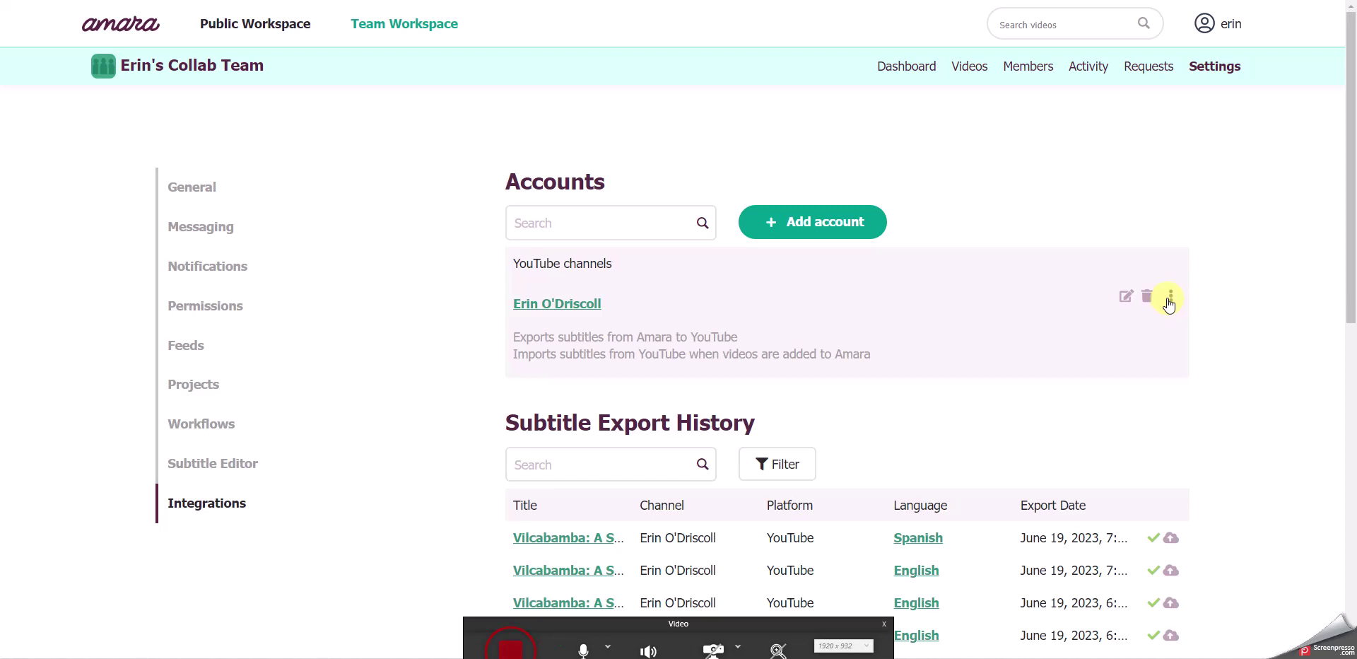
pyautogui.click(1127, 297)
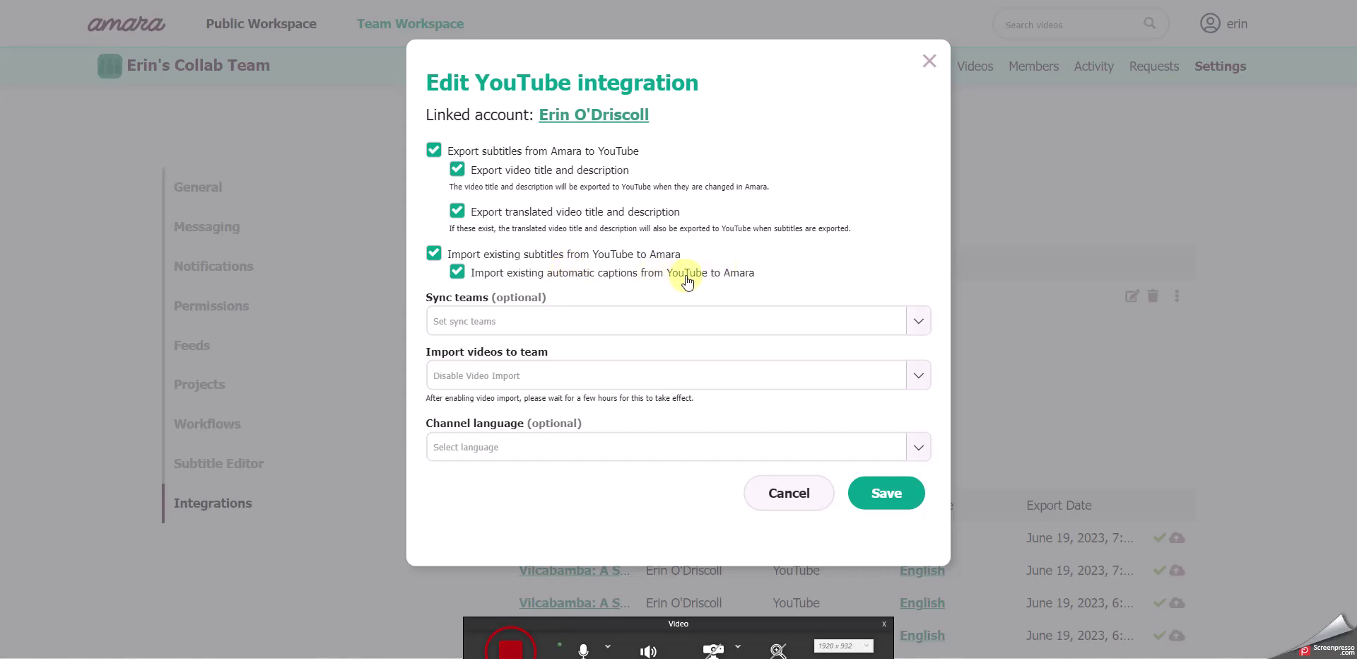
pyautogui.click(809, 492)
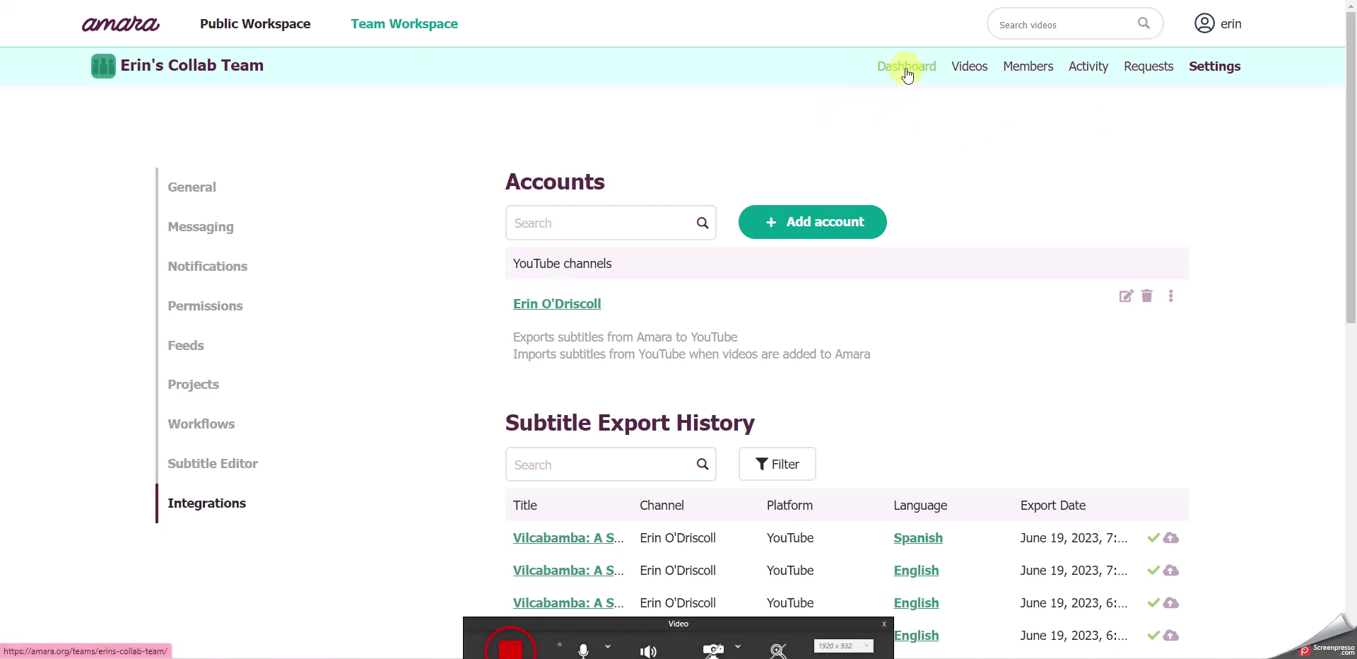
# In Requests, peek at the We Are Family Song and Brain Games assignment details, then tick We Are Family Song
pyautogui.click(1141, 71)
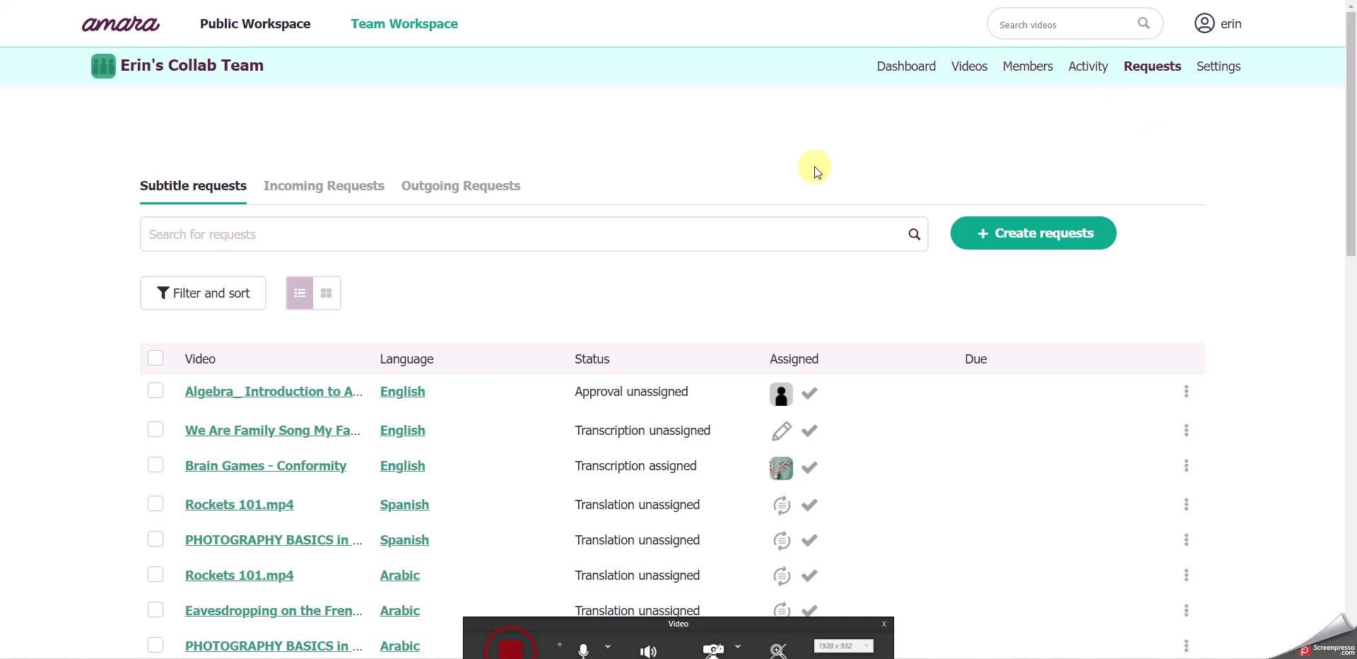
pyautogui.scroll(-1, 628, 295)
pyautogui.scroll(-1, 590, 209)
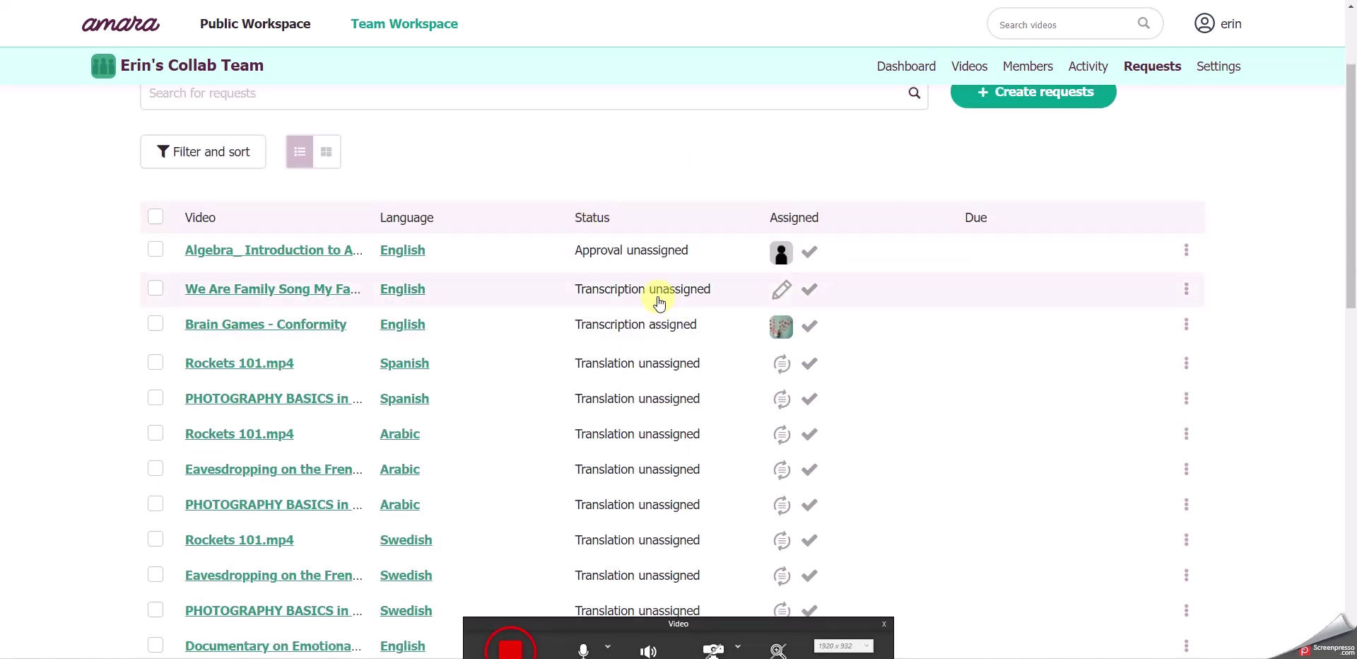
pyautogui.click(516, 293)
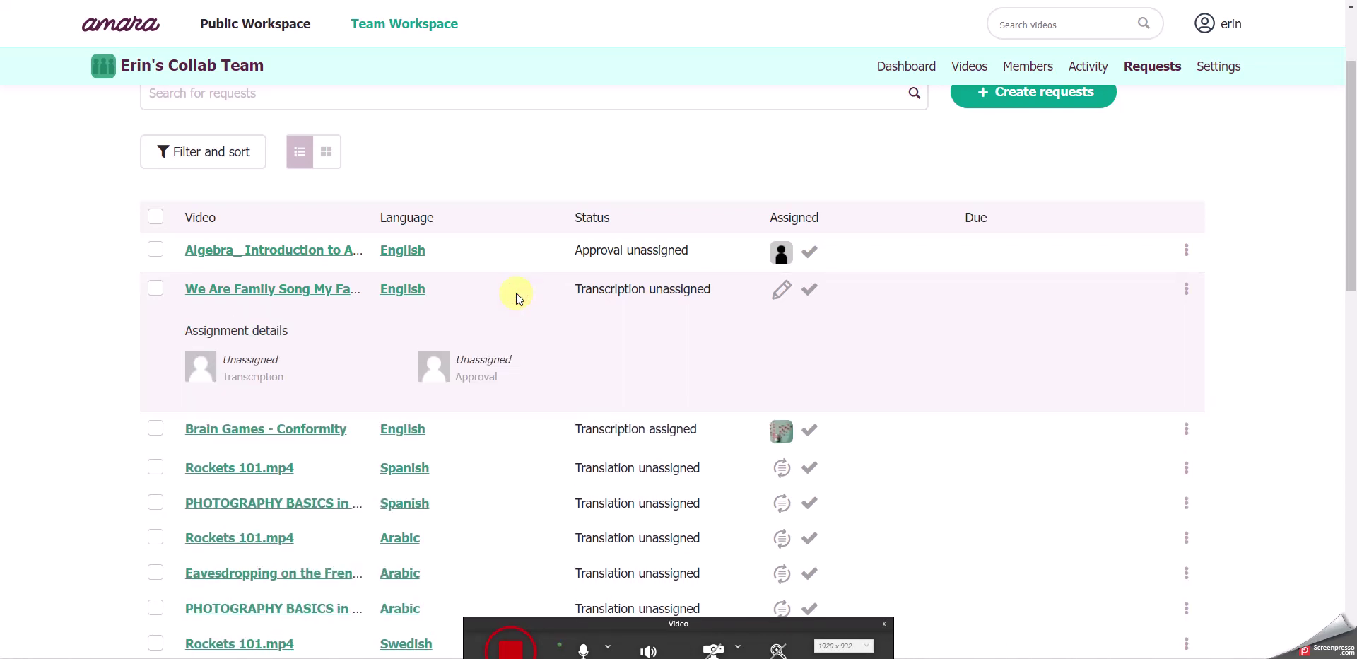
pyautogui.click(516, 292)
pyautogui.click(483, 331)
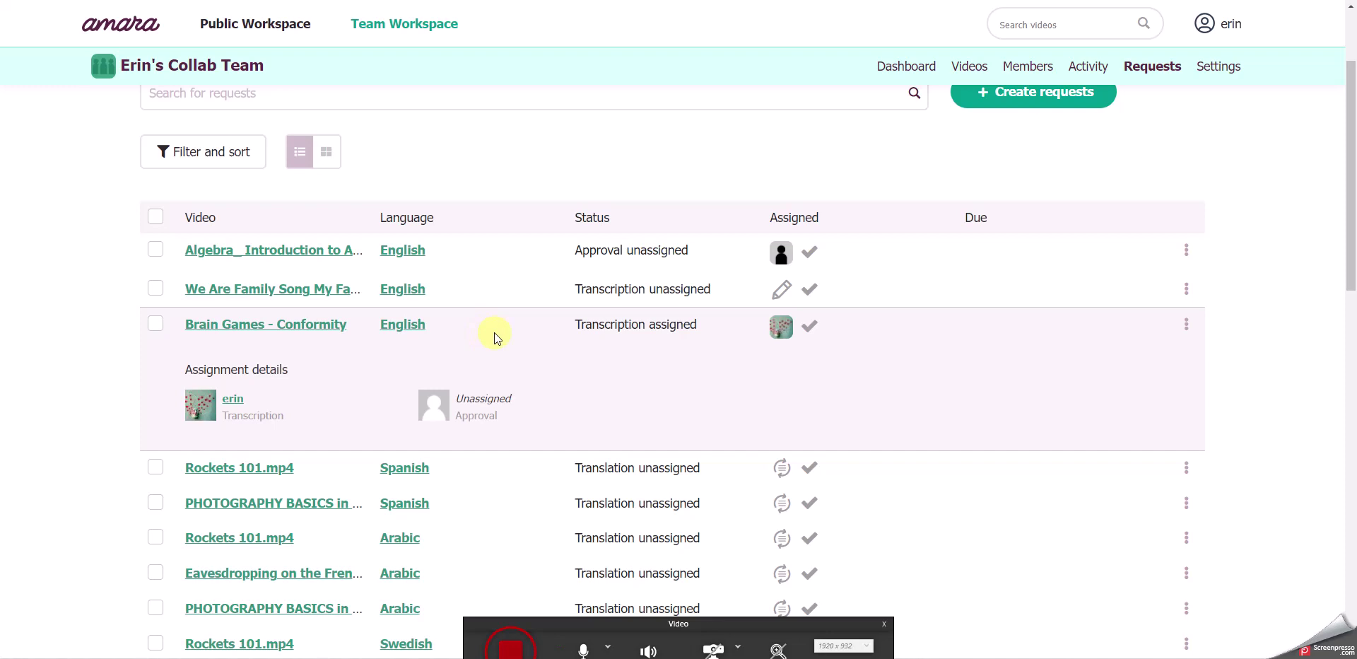
pyautogui.click(493, 332)
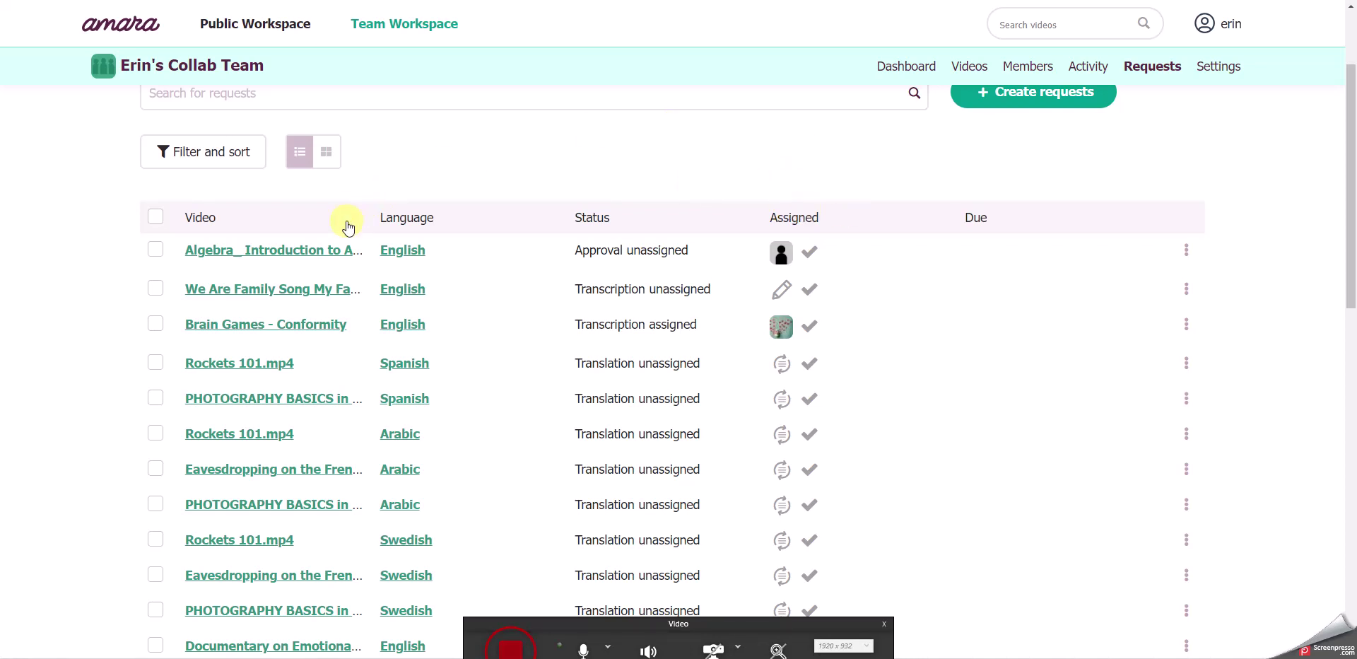
pyautogui.click(156, 290)
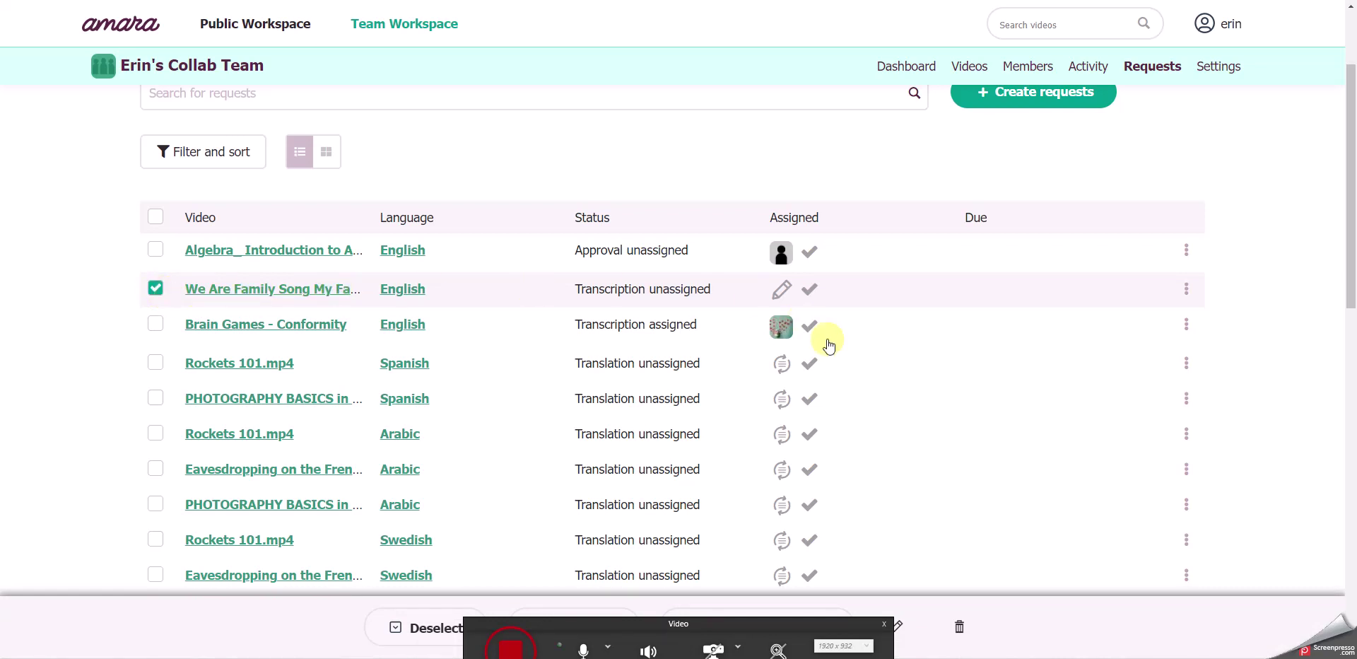
# Edit the We Are Family Song request and pick the contributor member as Transcriber
pyautogui.click(899, 627)
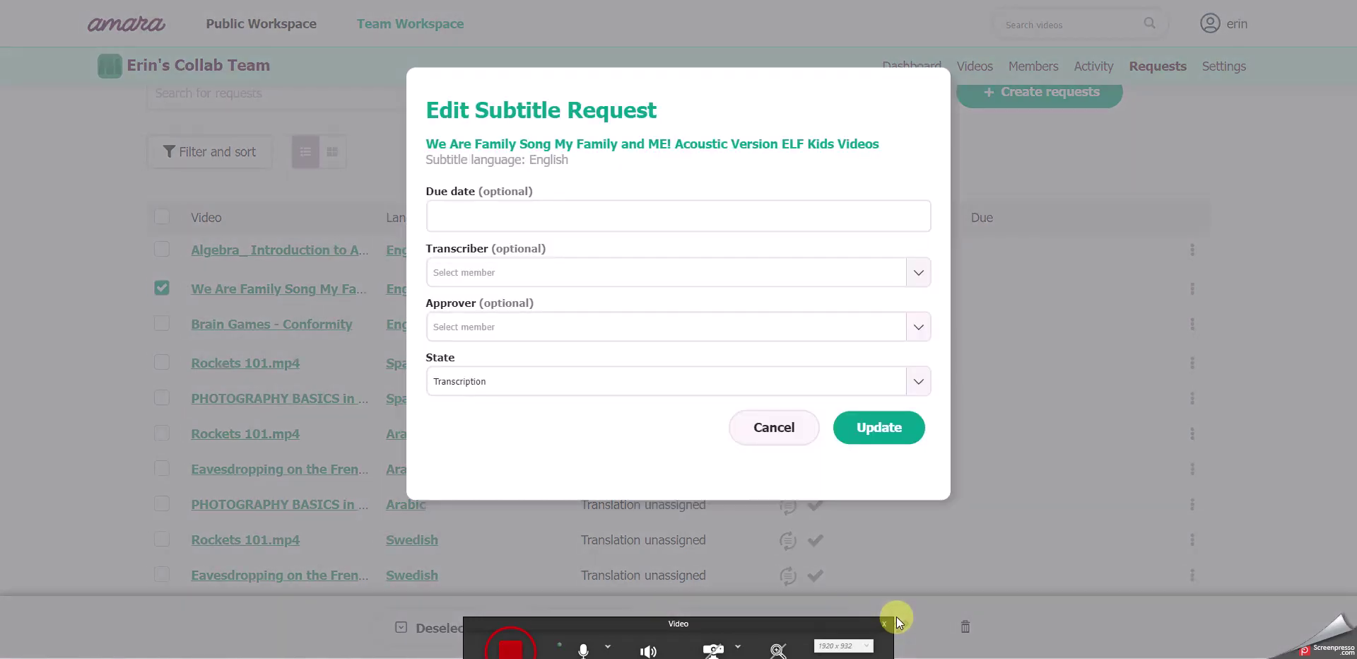
pyautogui.click(453, 329)
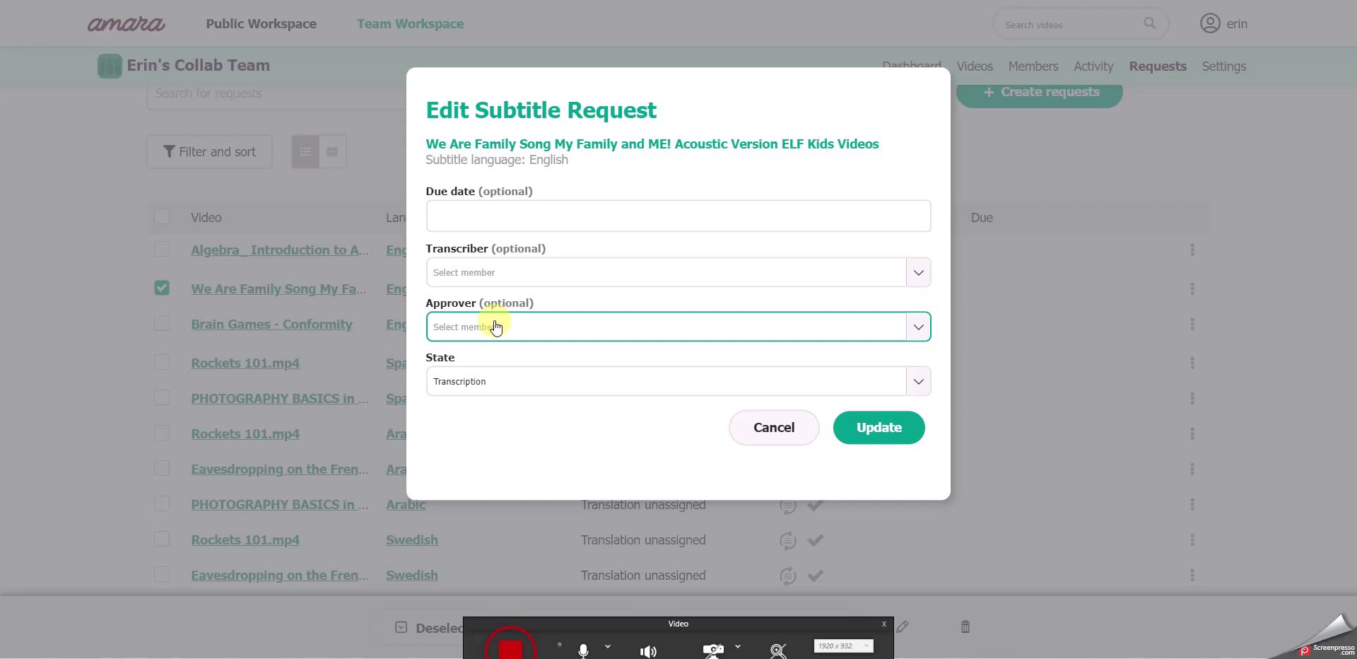
pyautogui.click(470, 272)
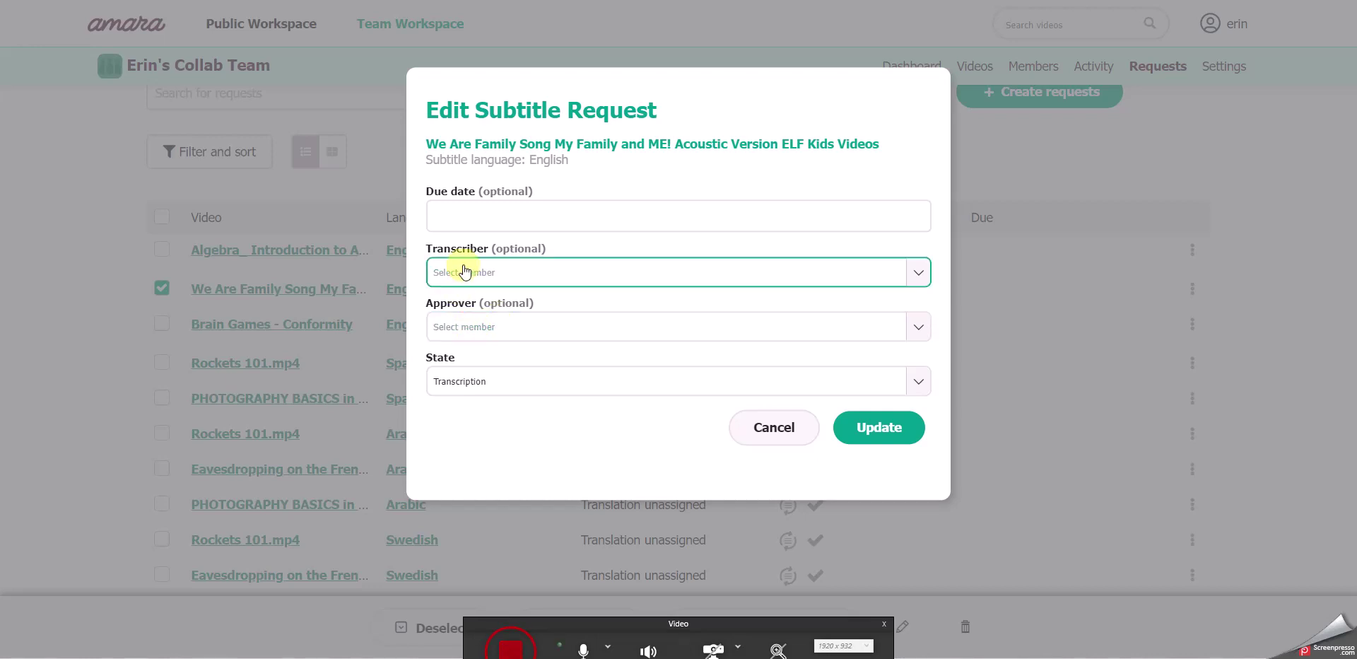
pyautogui.click(547, 274)
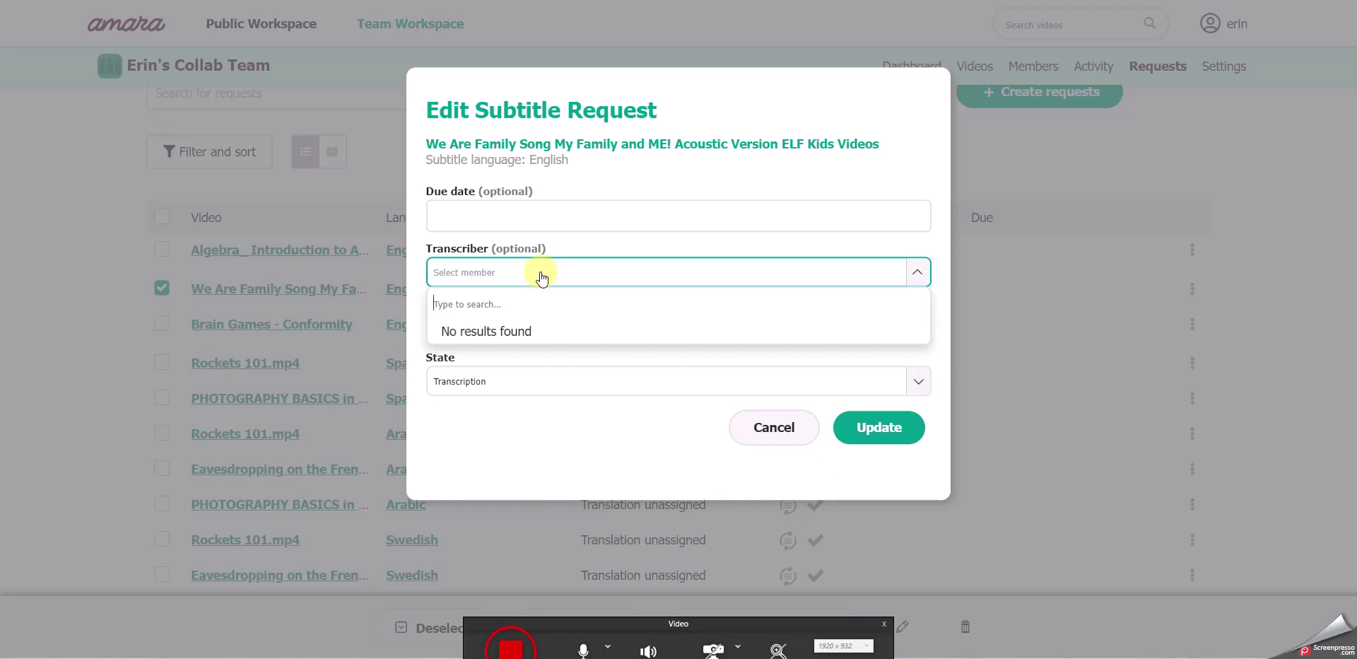
pyautogui.write('conn')
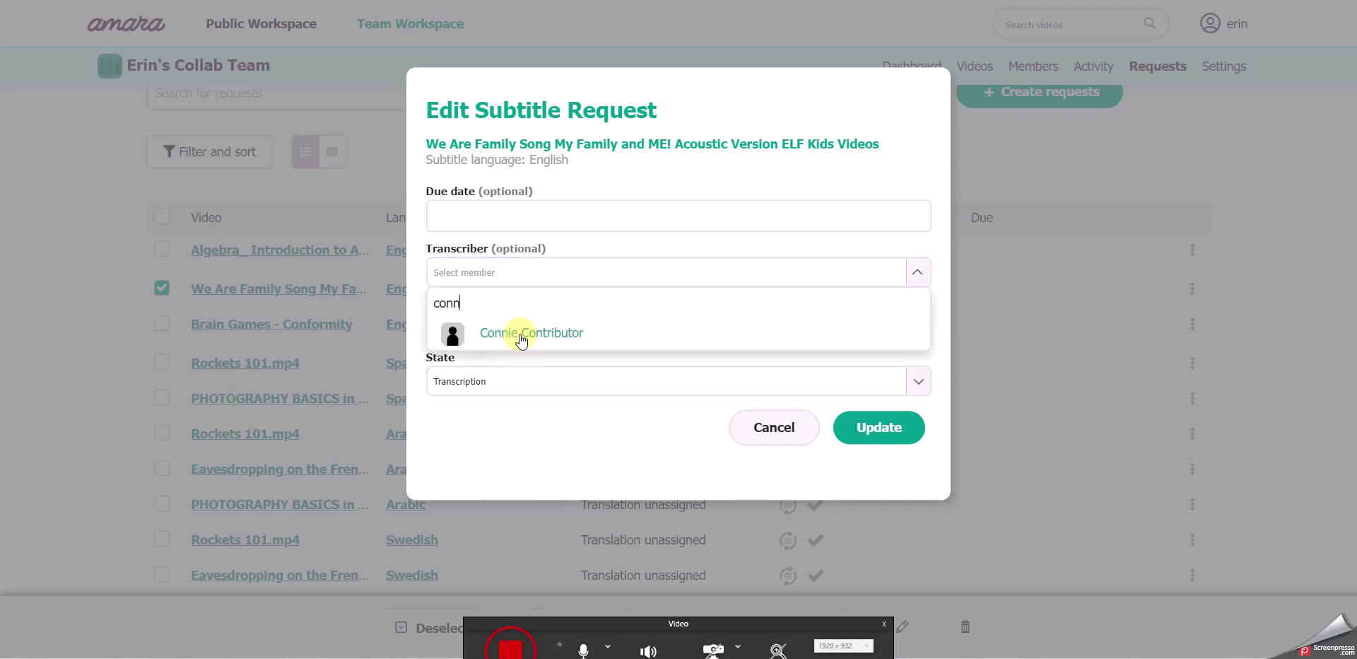
pyautogui.click(520, 332)
# Search for and set yourself as Approver, then save the request's assignments
pyautogui.click(514, 332)
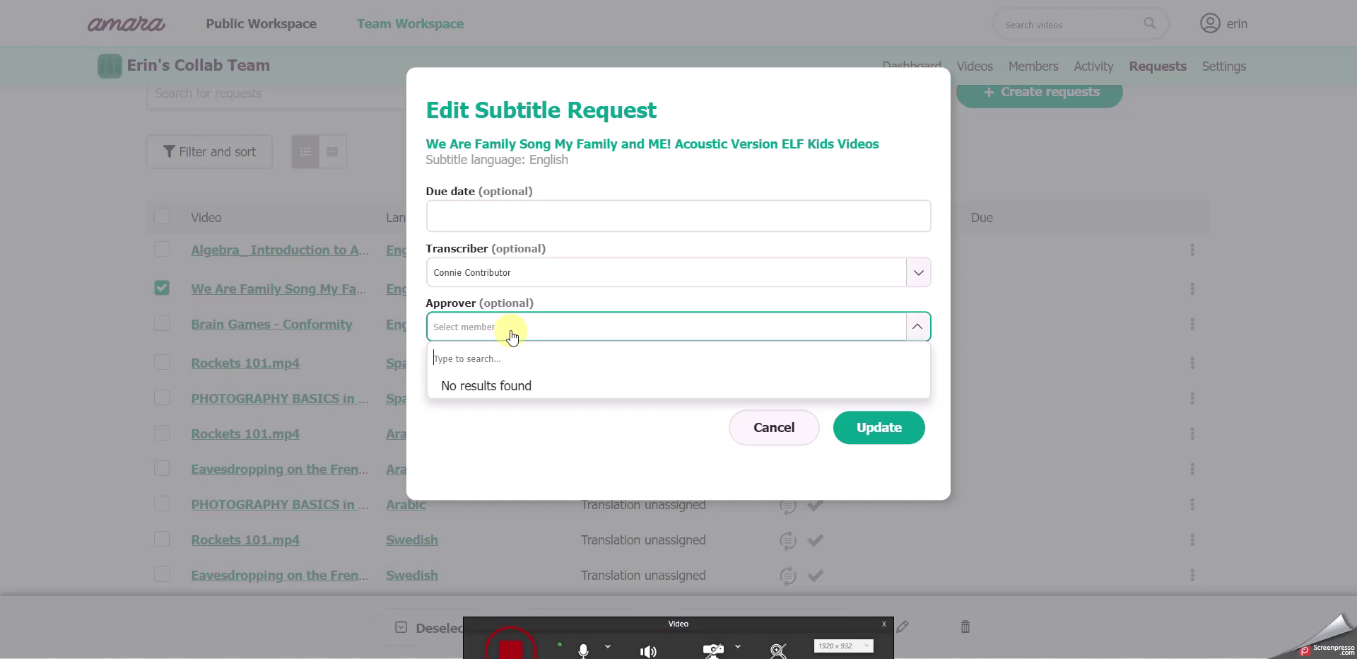
pyautogui.write('eirn')
pyautogui.press('BackSpace')
pyautogui.press('BackSpace')
pyautogui.press('BackSpace')
pyautogui.press('BackSpace')
pyautogui.write('e')
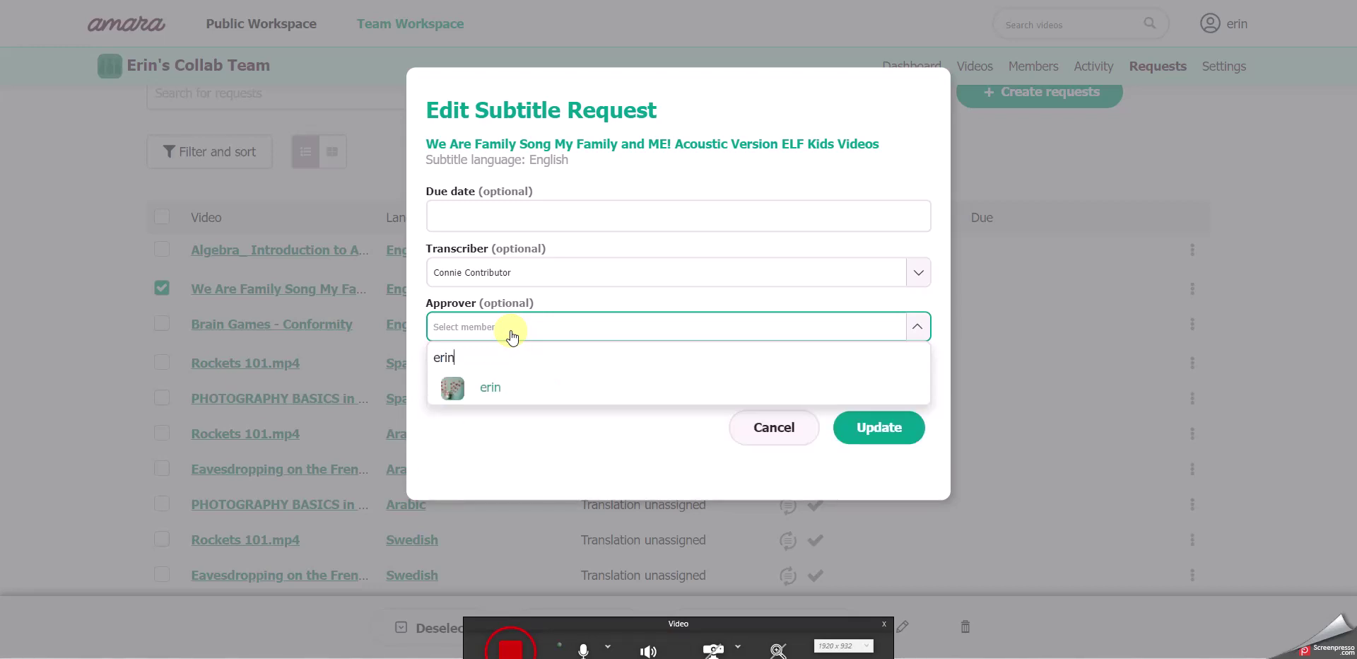
pyautogui.click(493, 386)
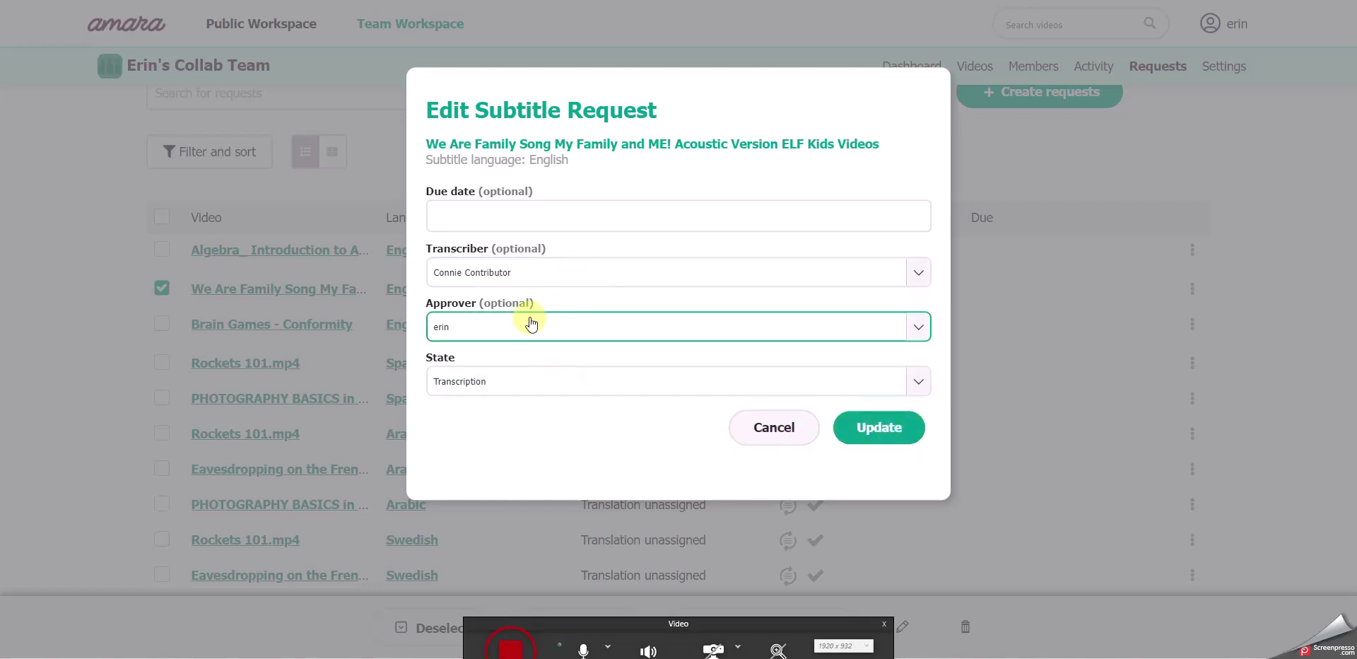
pyautogui.click(874, 430)
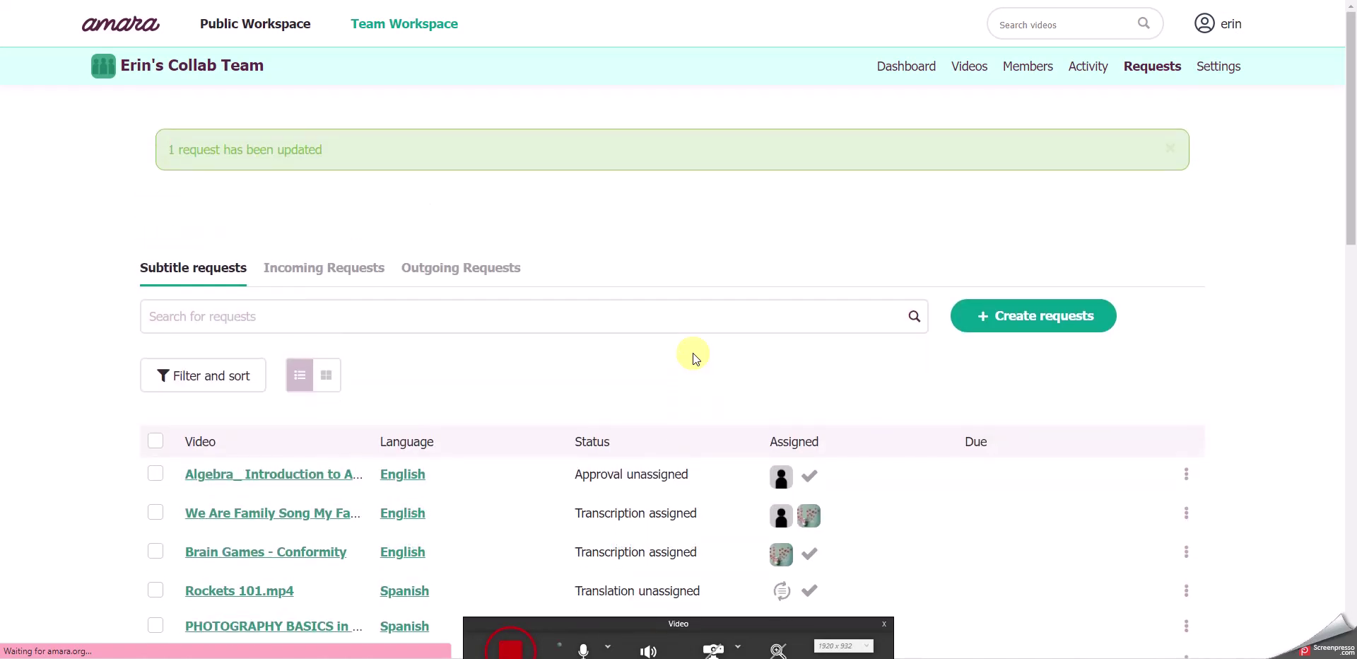
# Return to the Dashboard and browse My assignments and open tasks like Algebra approval and Rockets 101
pyautogui.click(918, 75)
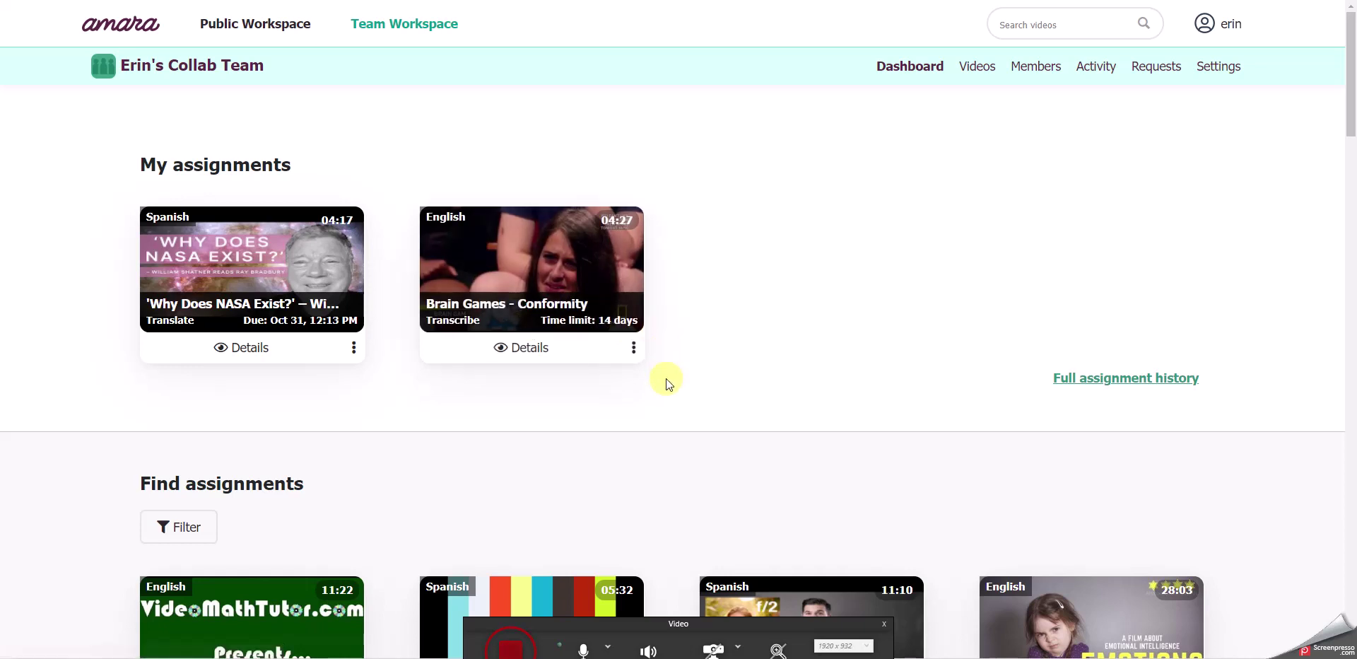
pyautogui.scroll(-1, 666, 379)
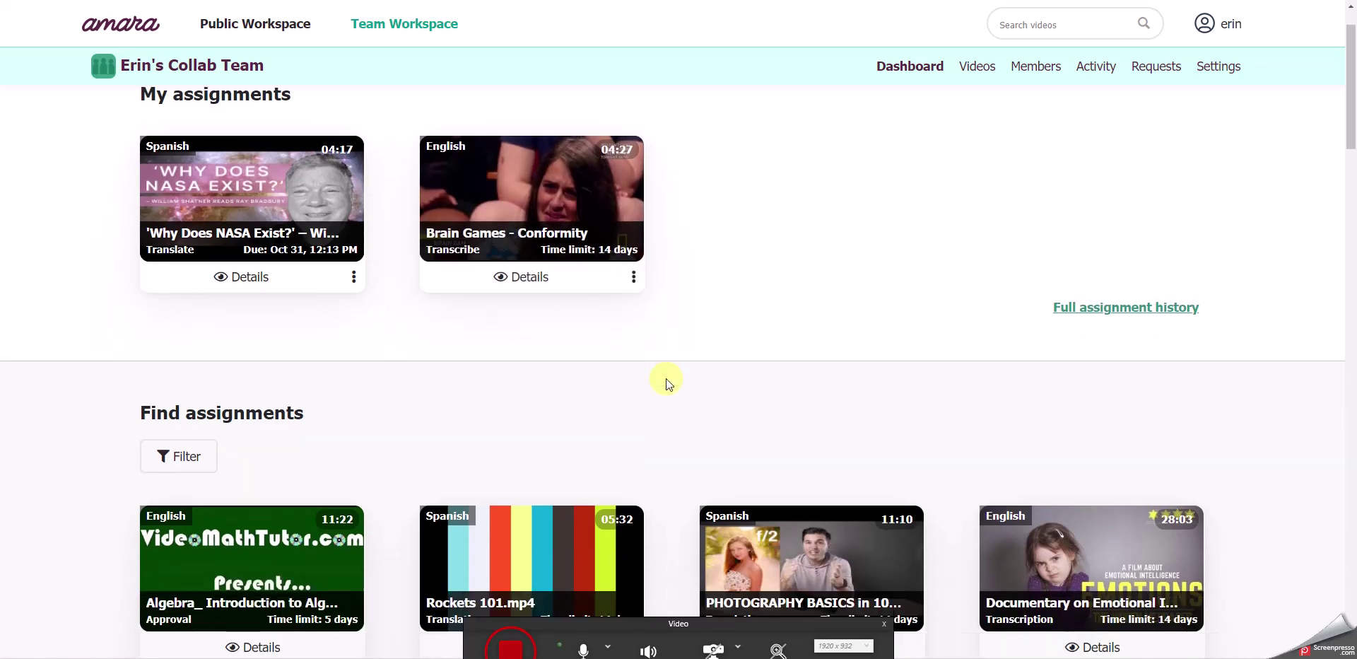
pyautogui.scroll(1, 666, 379)
pyautogui.scroll(-3, 667, 381)
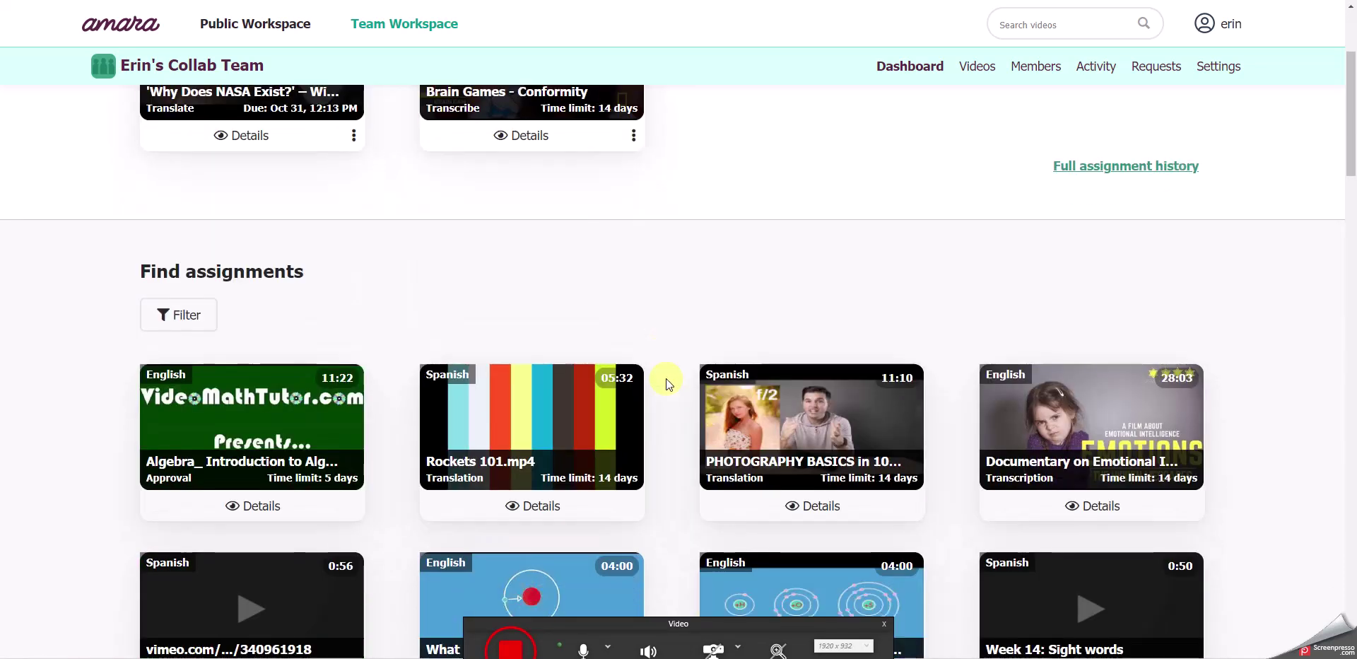
pyautogui.scroll(3, 666, 382)
pyautogui.scroll(-4, 666, 379)
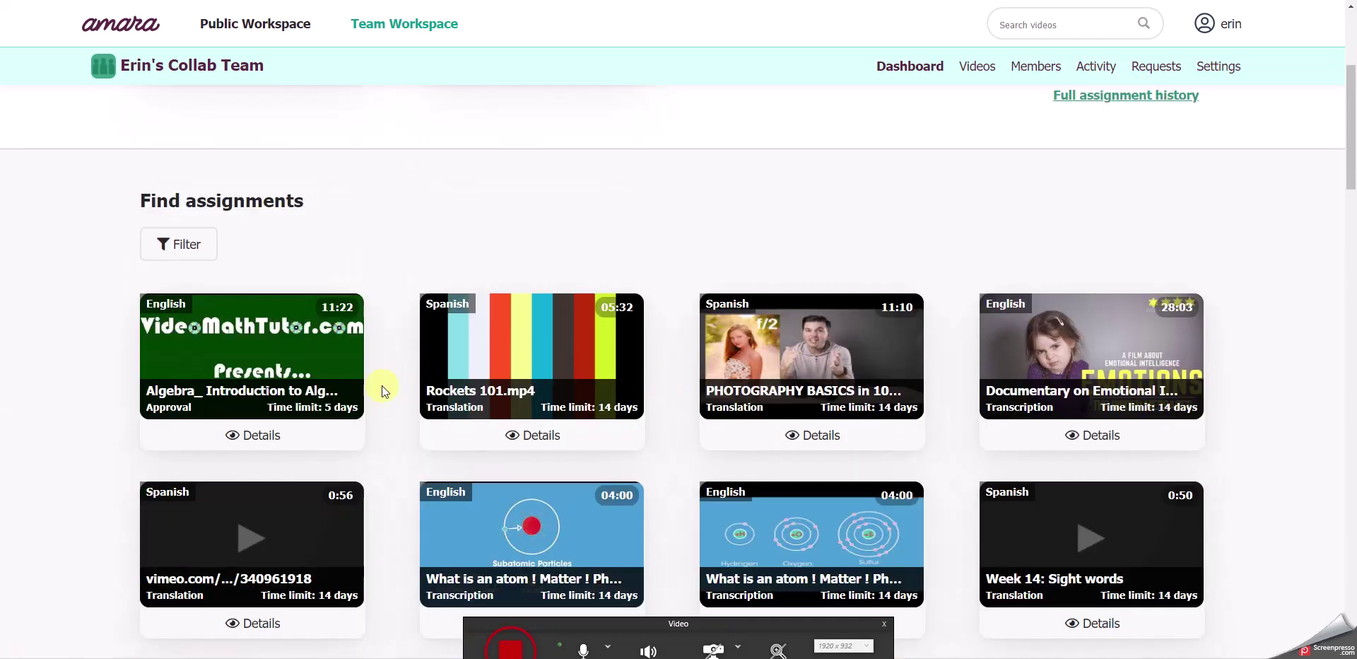
pyautogui.scroll(2, 413, 280)
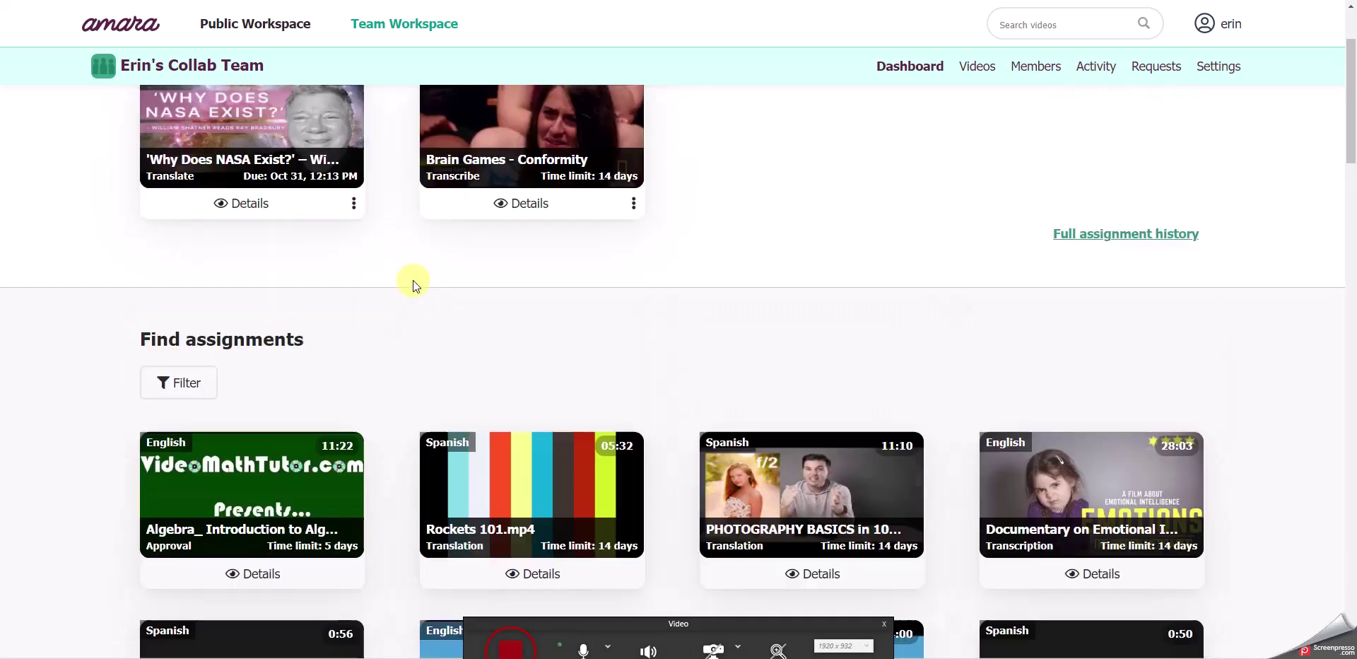
pyautogui.scroll(2, 413, 279)
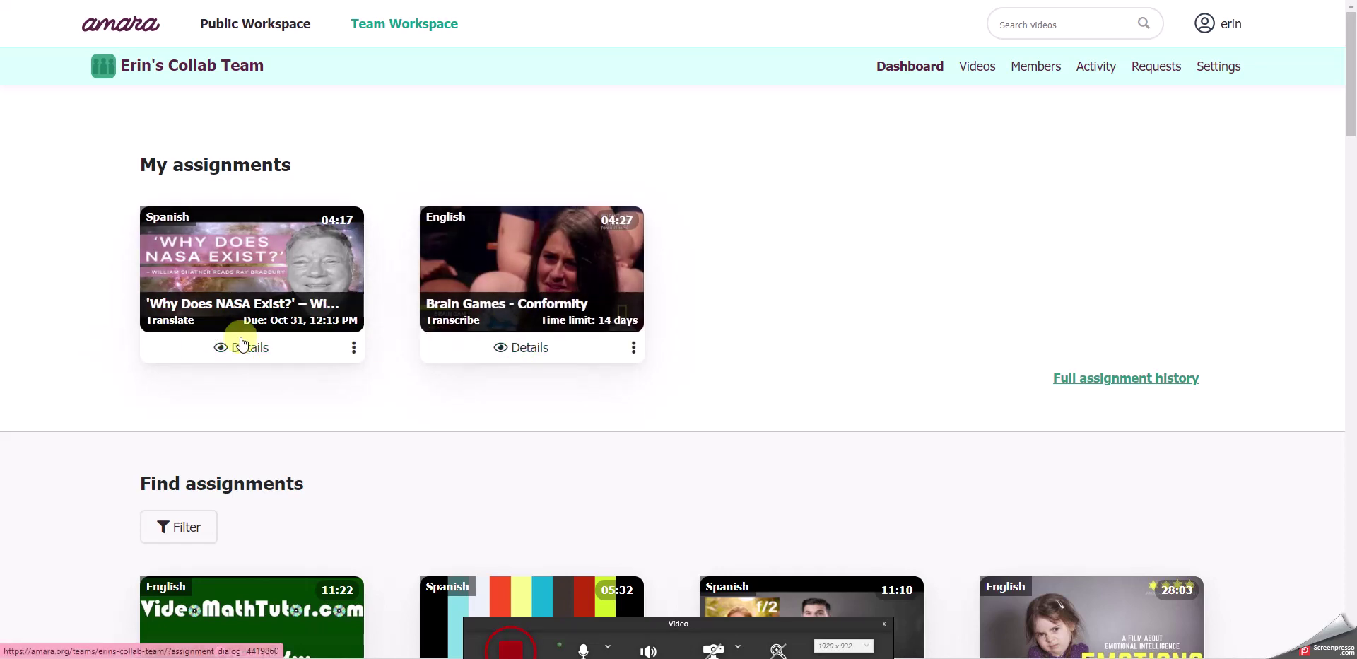
# Open the 'Why Does NASA Exist?' assignment details and start its Spanish translation
pyautogui.click(255, 356)
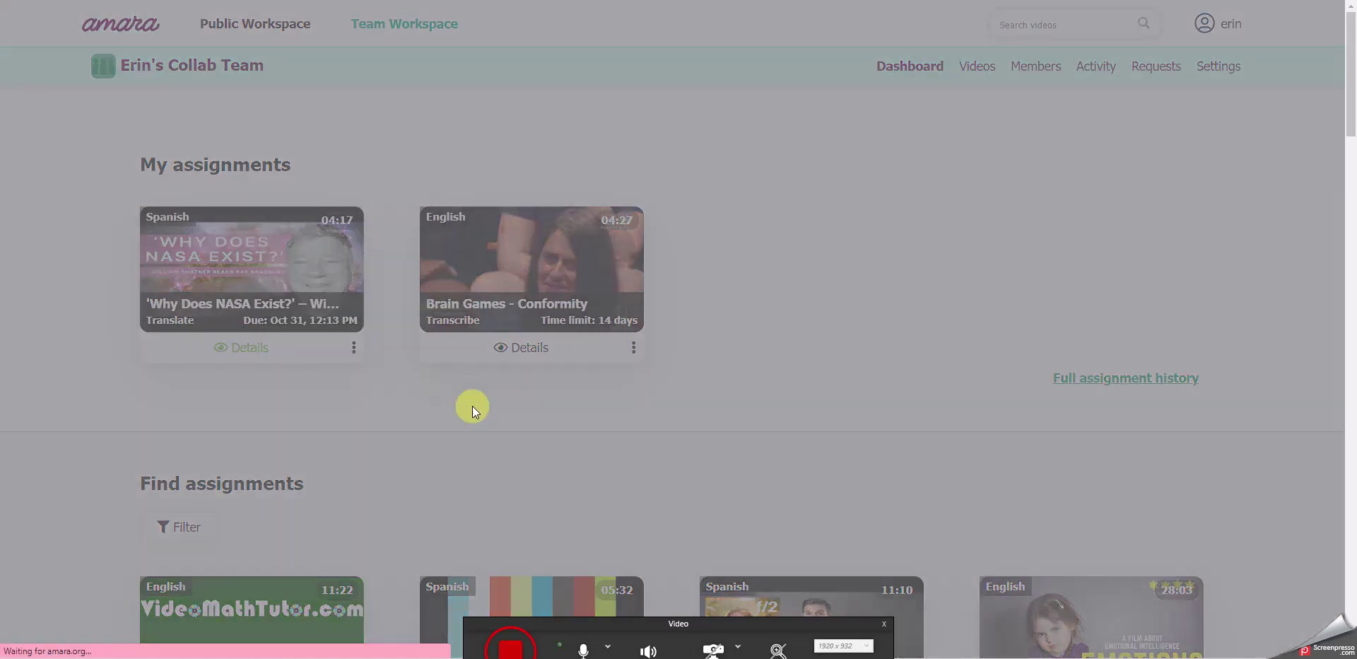
pyautogui.scroll(-2, 630, 437)
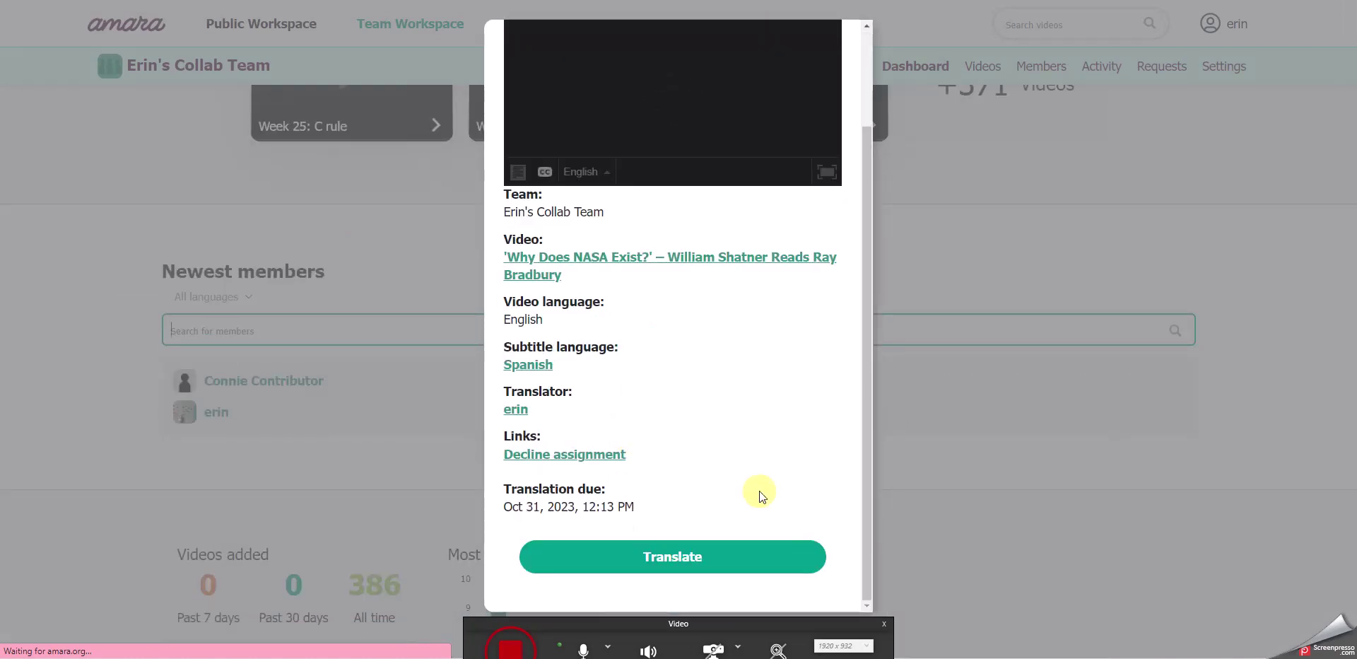
pyautogui.click(684, 558)
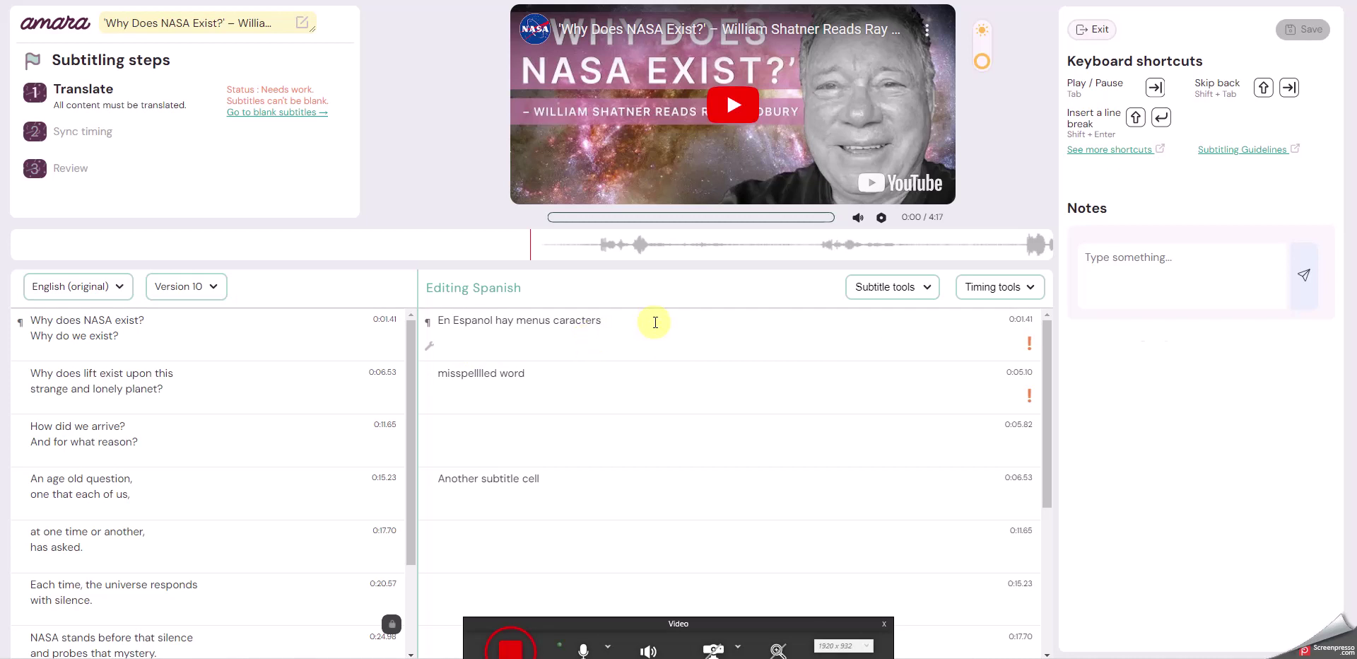
# Break the first Spanish subtitle after 'hay' and compare the subtitles' line and reading-rate stats
pyautogui.click(606, 323)
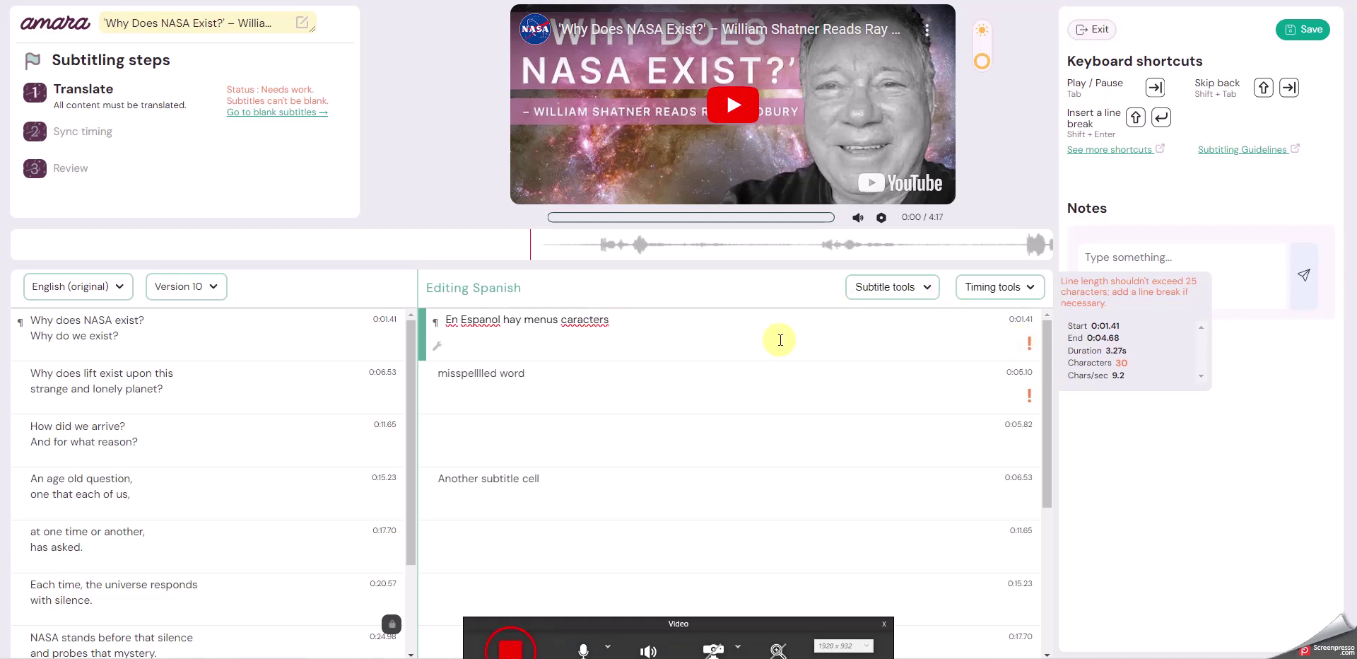
pyautogui.click(522, 319)
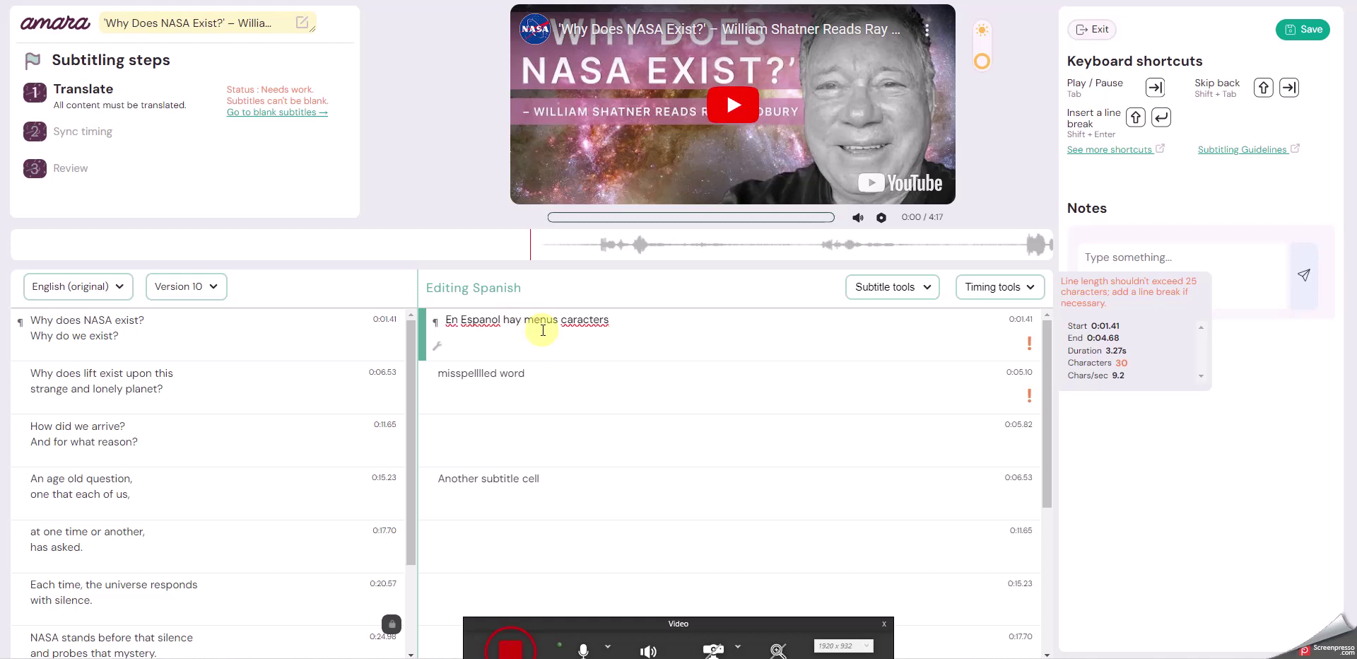
pyautogui.hotkey('shift', 'Return')
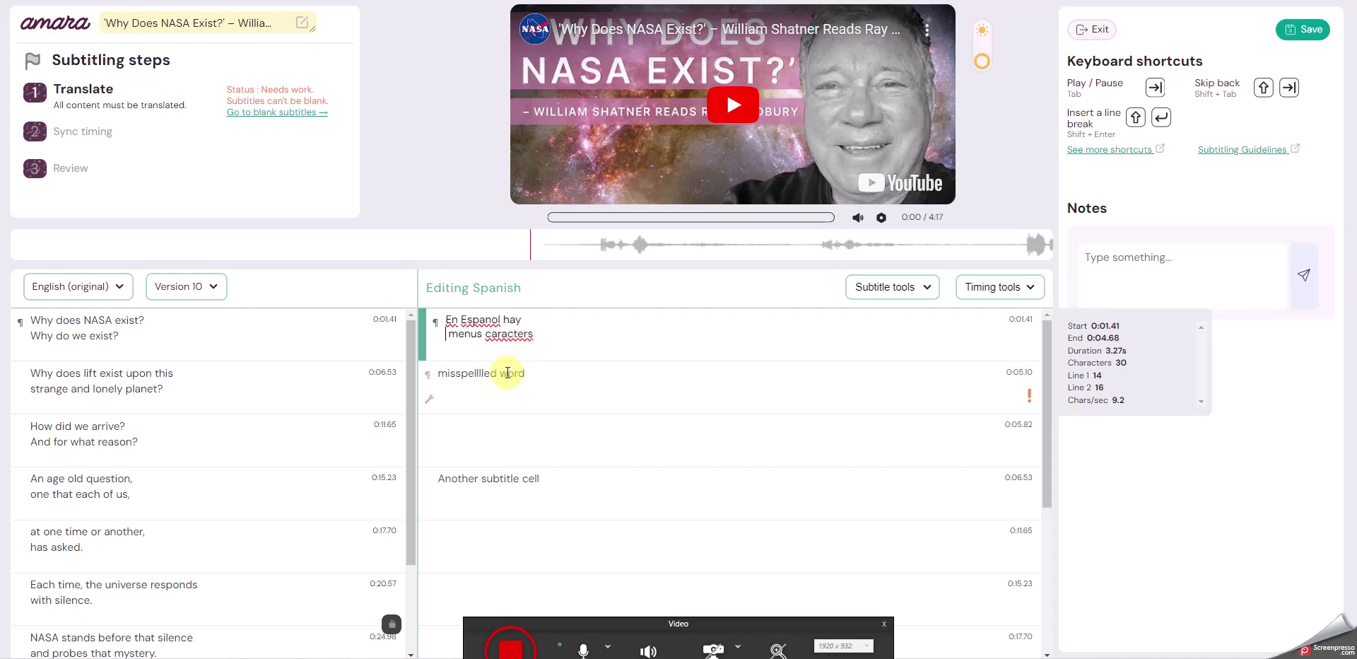
pyautogui.click(506, 373)
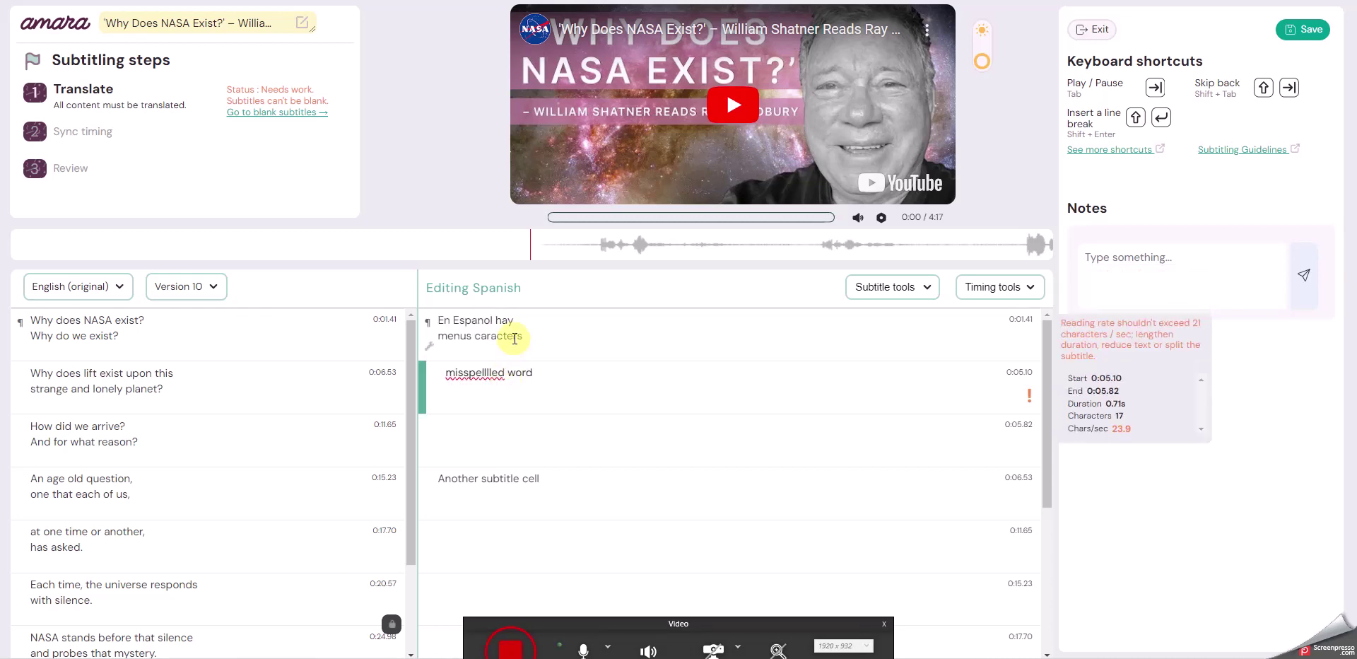
pyautogui.click(514, 337)
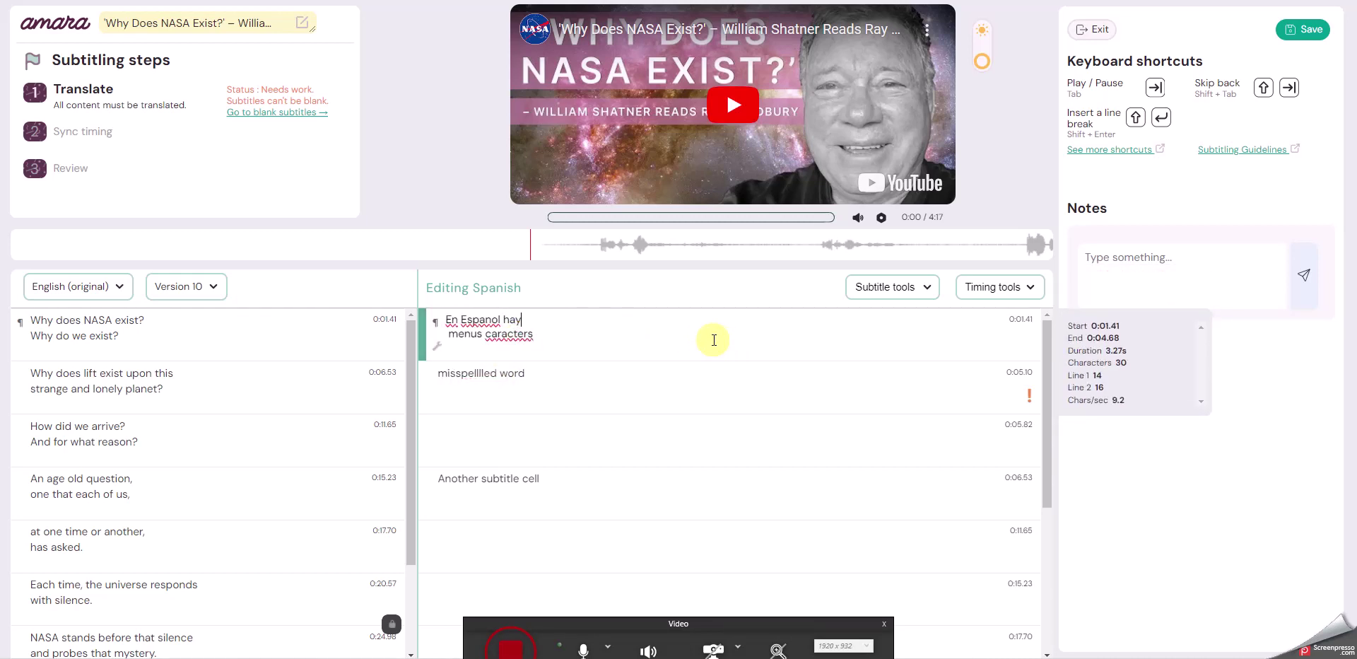
pyautogui.click(637, 380)
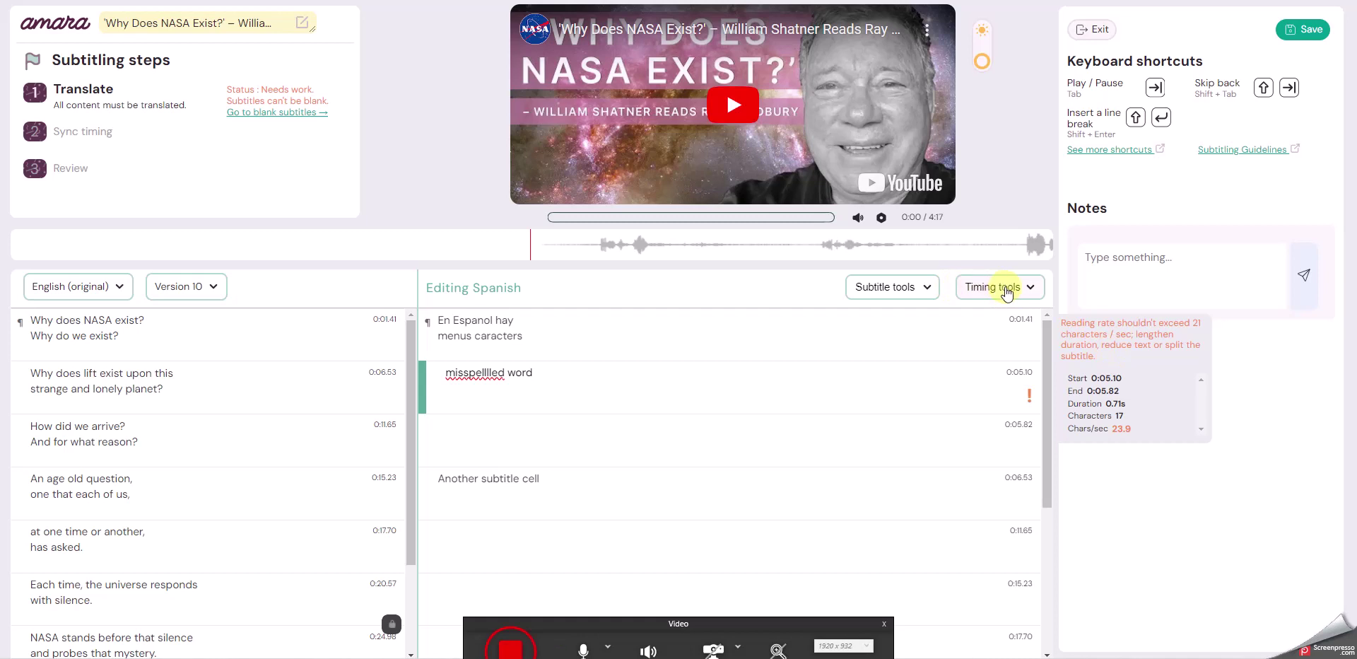
# Turn on Show timeline from the Timing tools dropdown
pyautogui.click(1007, 291)
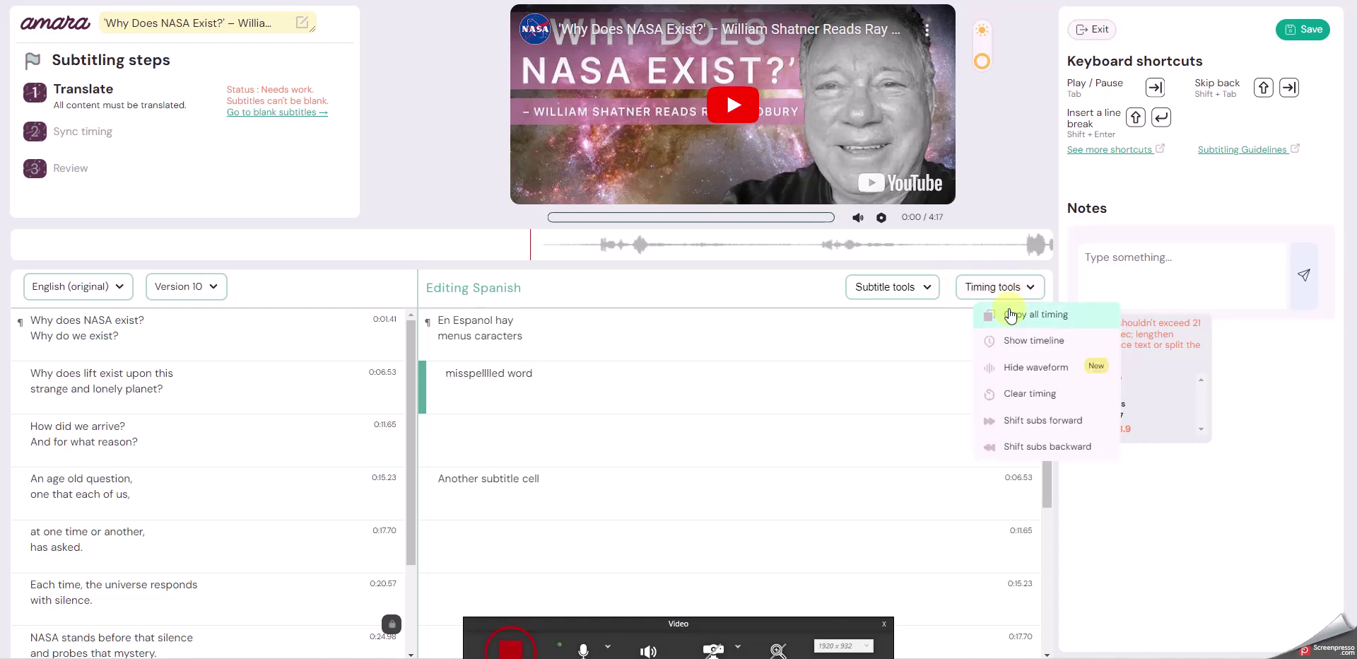
pyautogui.click(1014, 340)
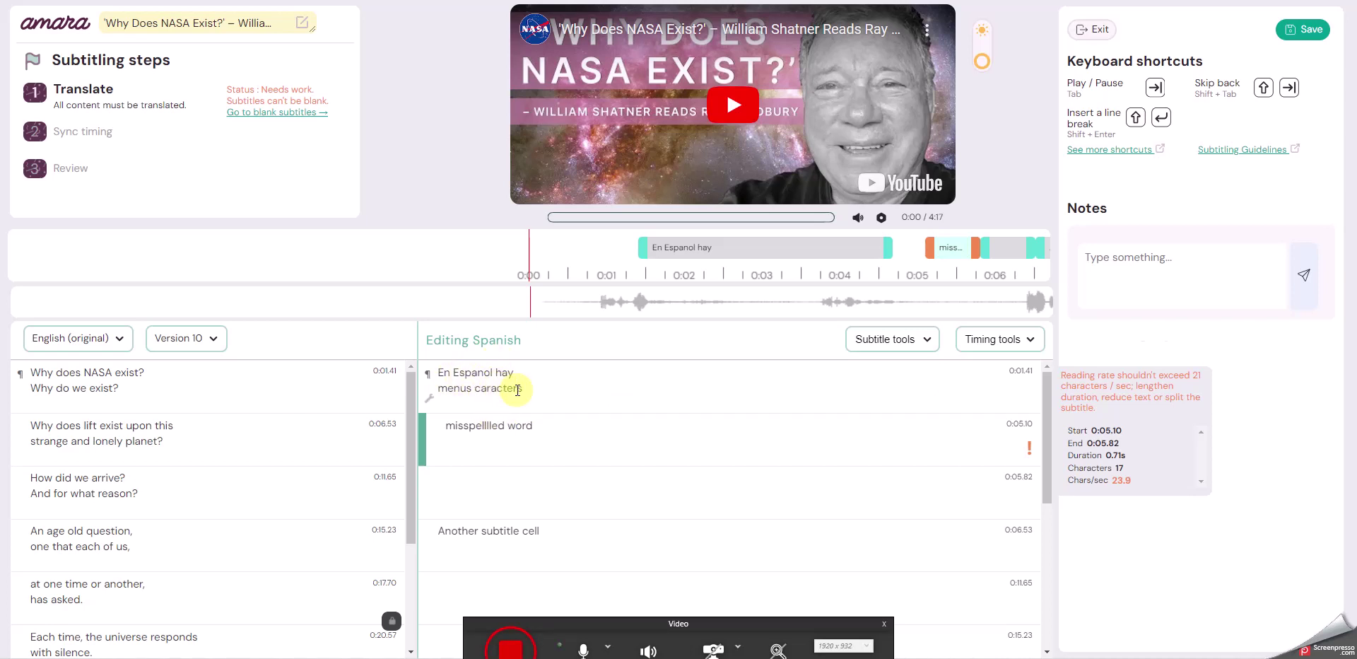
# Enter 'type what you hear' into the empty Spanish subtitle at 0:05.82
pyautogui.click(494, 425)
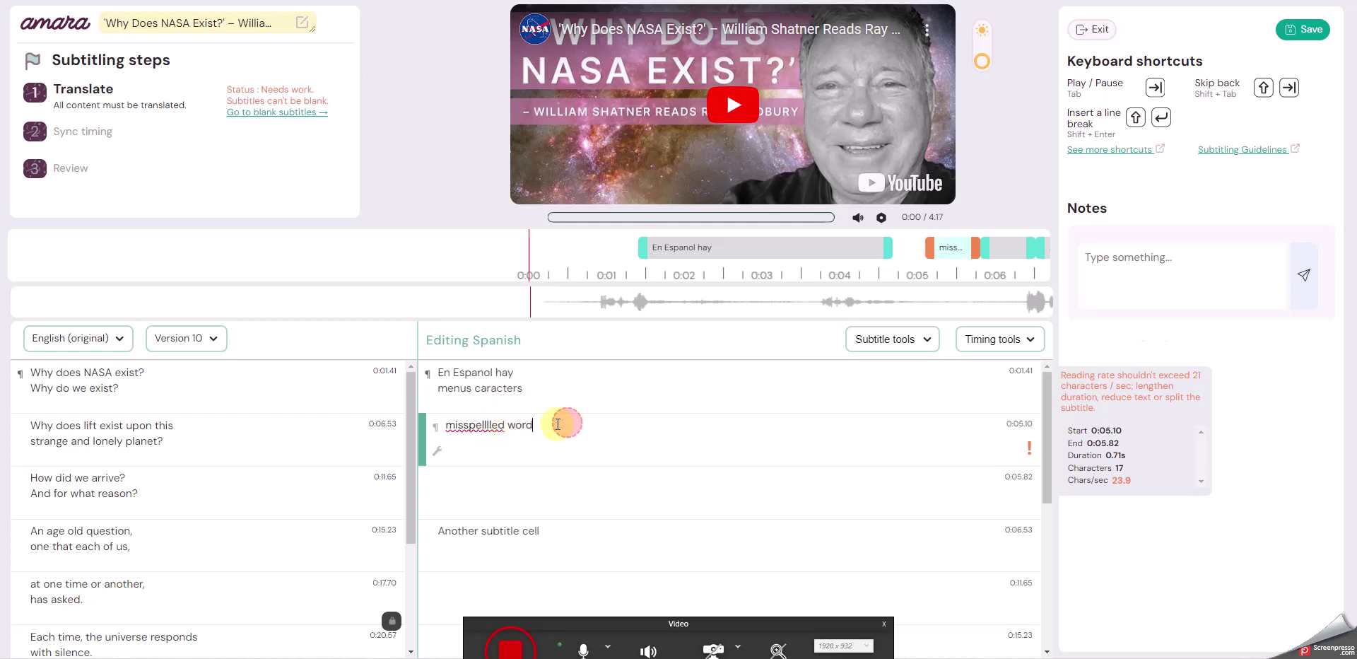
pyautogui.click(521, 475)
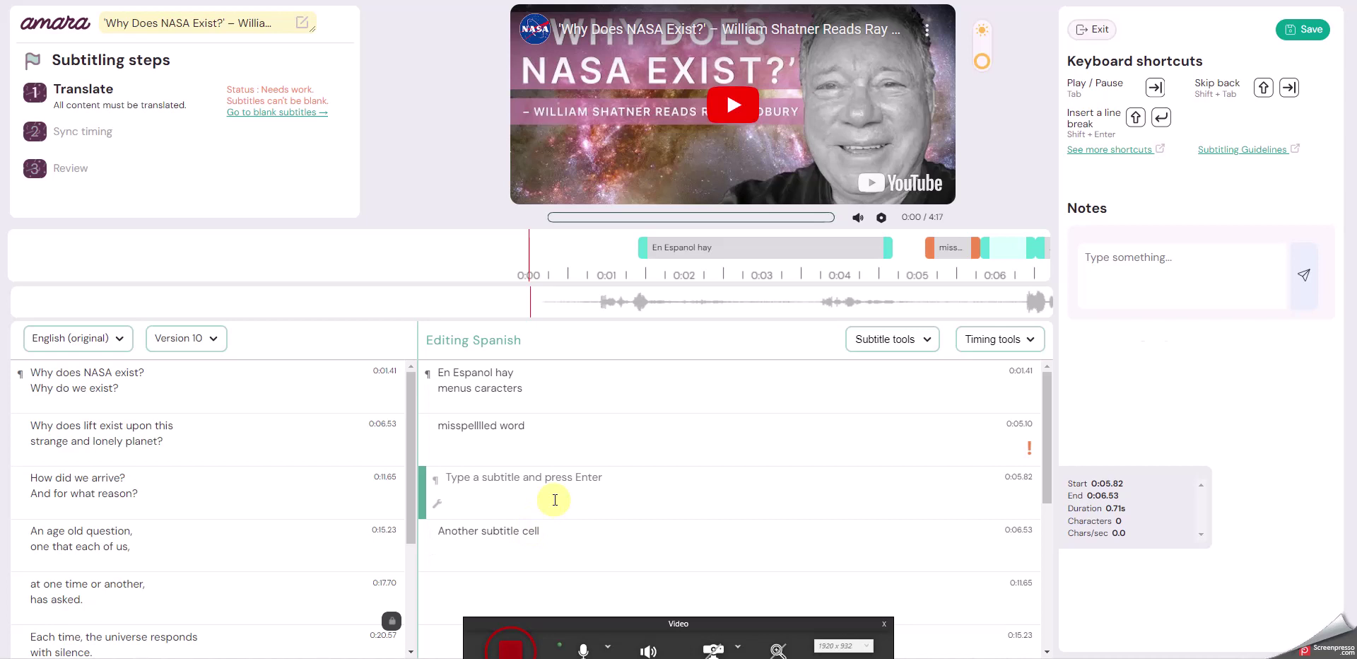
pyautogui.scroll(-2, 555, 500)
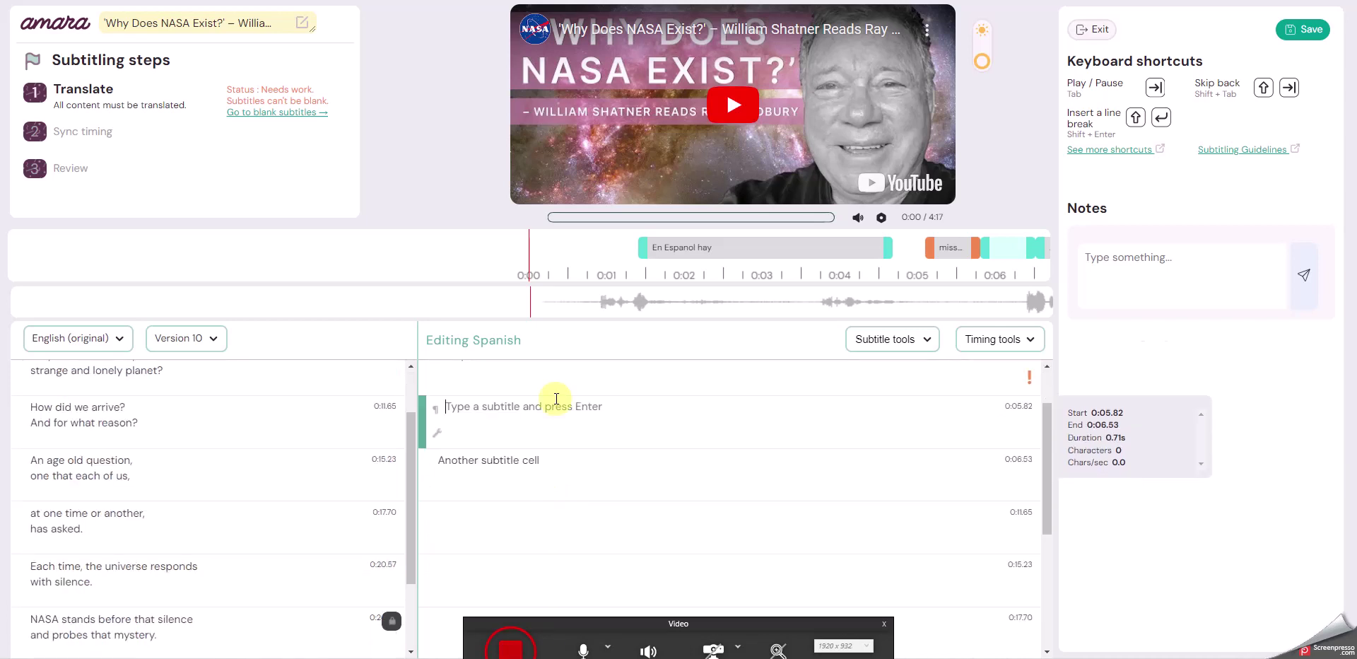
pyautogui.write('type')
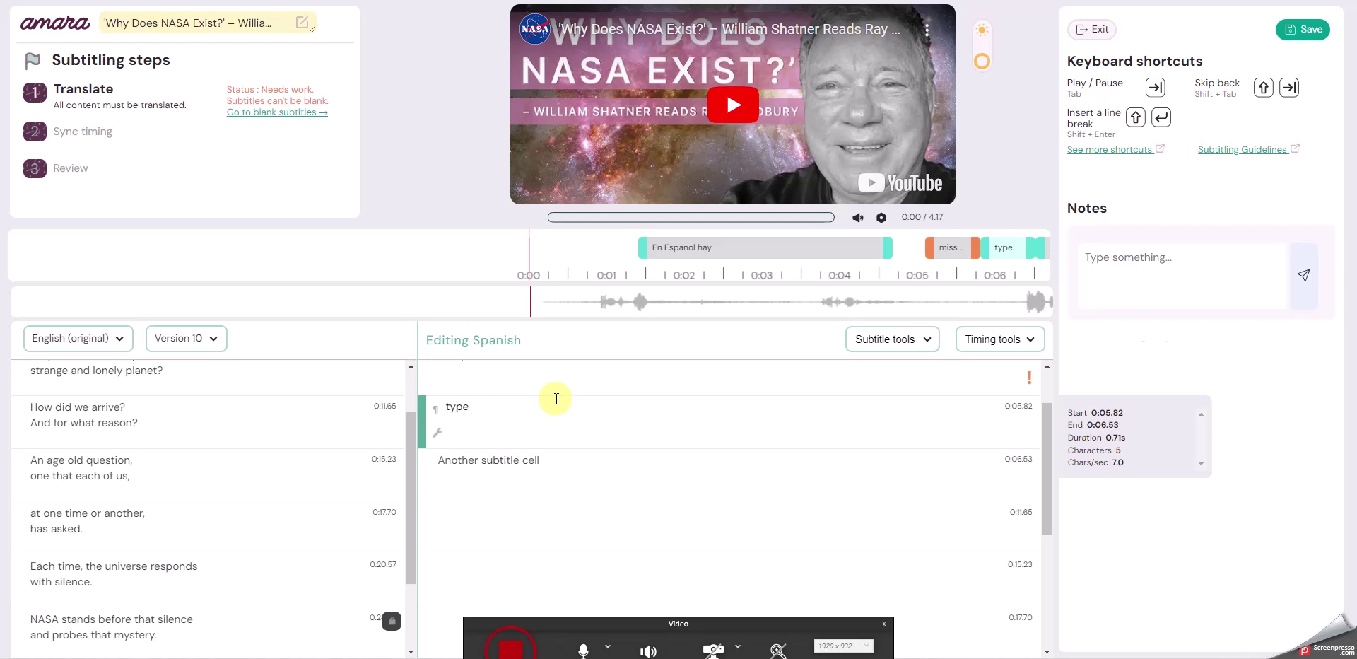
pyautogui.write(' what you hear')
# Add 'create a second line' as a second line and split it into its own subtitle
pyautogui.hotkey('shift', 'Return')
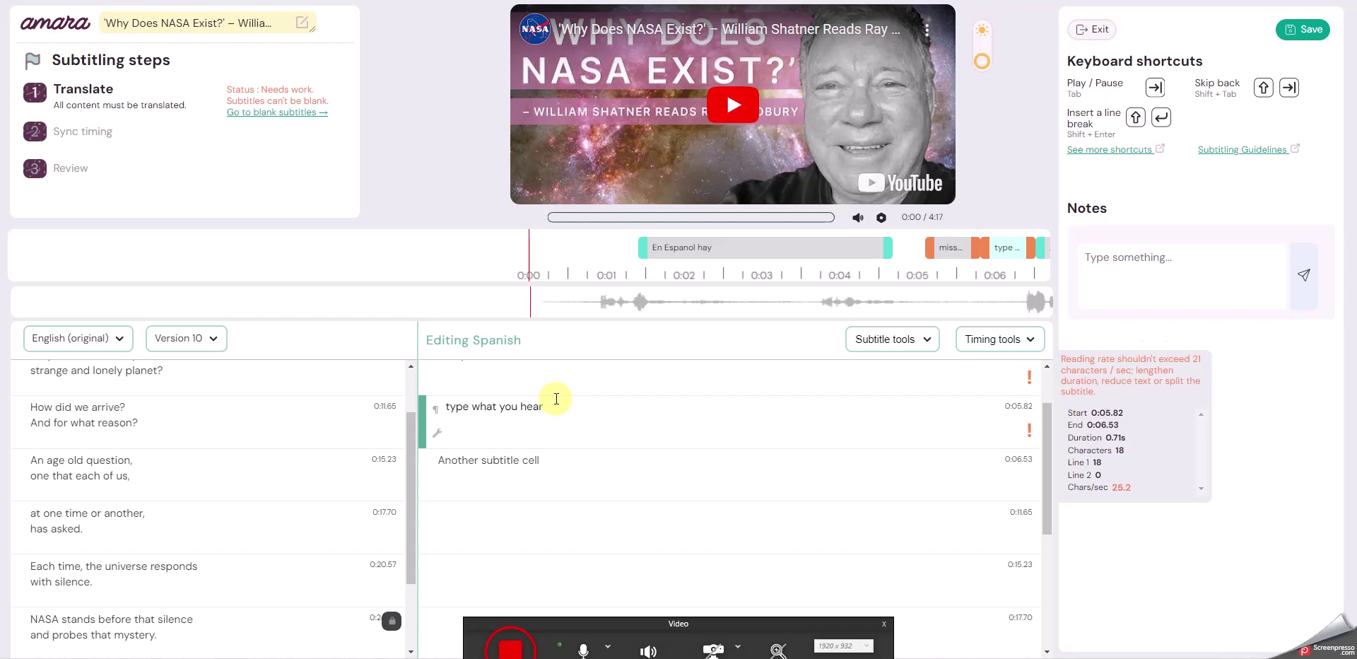
pyautogui.write('create a second line')
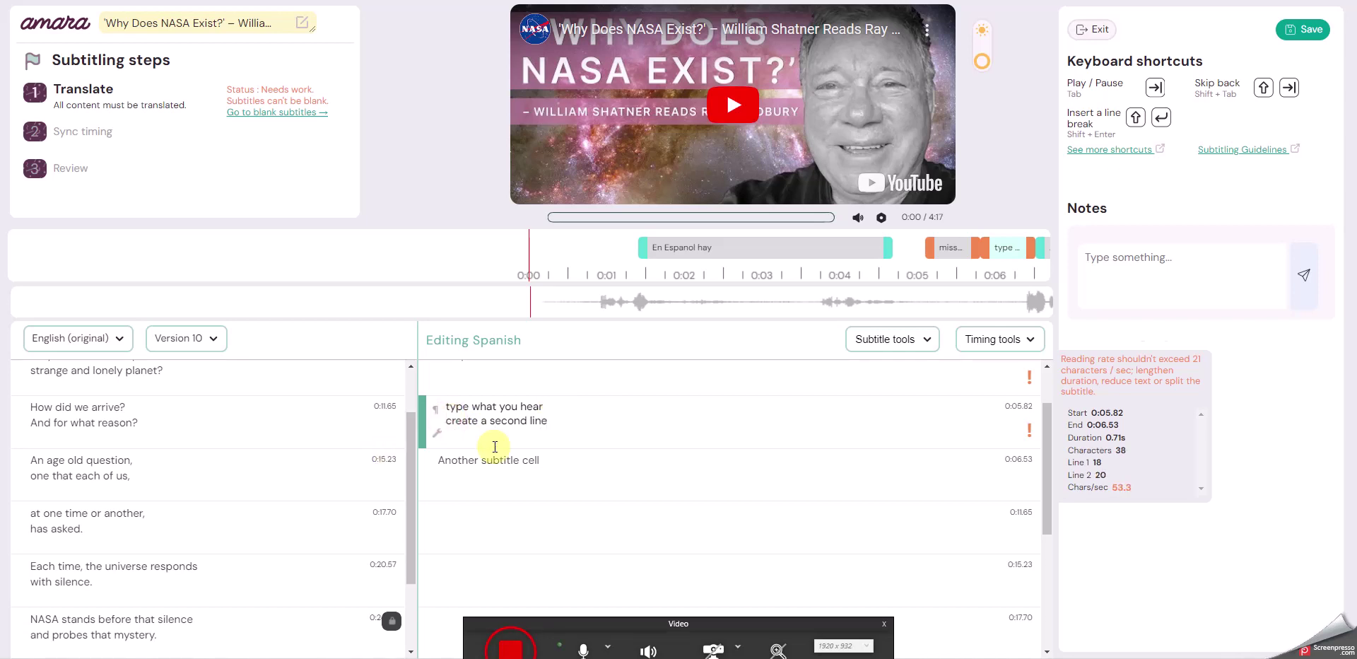
pyautogui.press('Return')
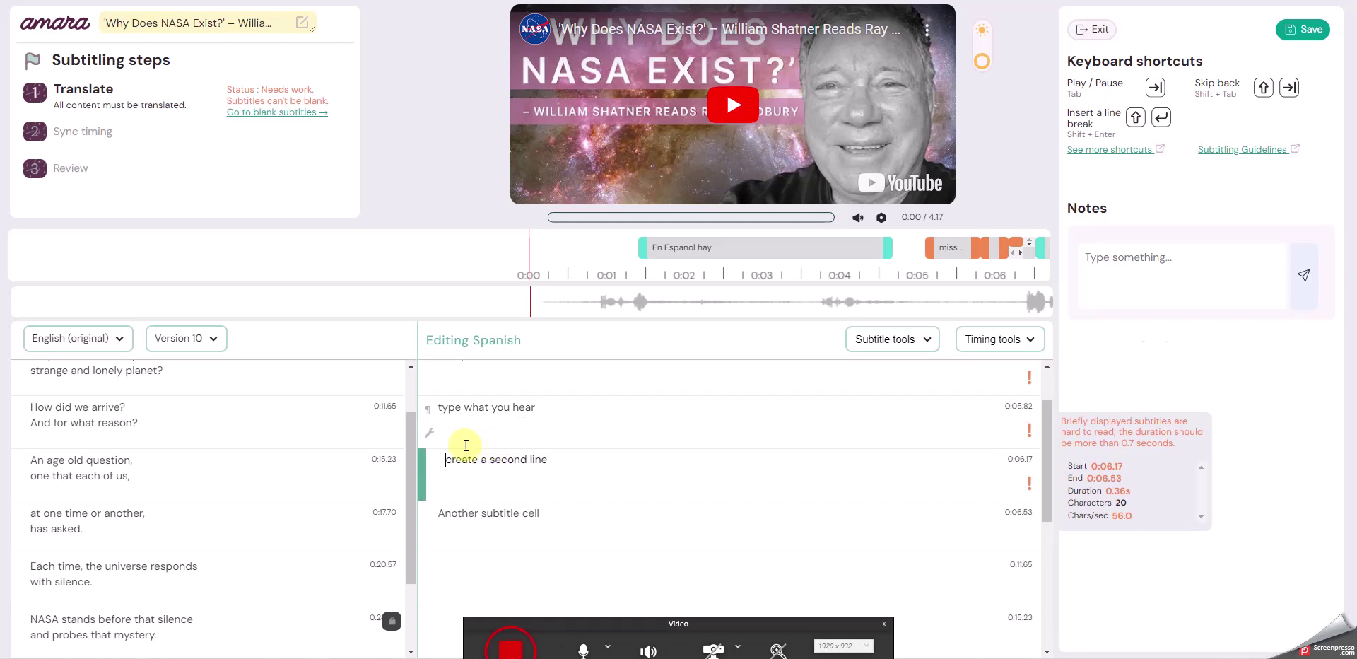
pyautogui.moveTo(432, 438)
pyautogui.moveTo(449, 384)
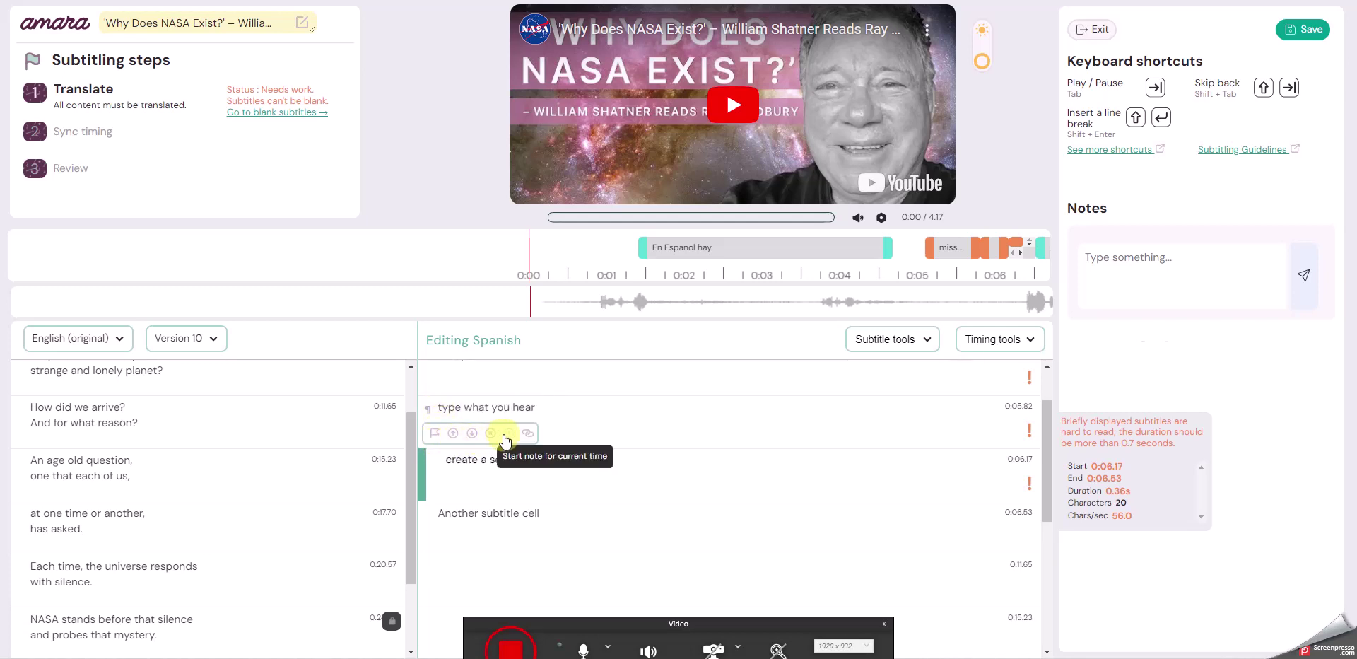
# Merge 'create a second line' back into 'type what you hear', save the draft, and resume editing
pyautogui.click(529, 439)
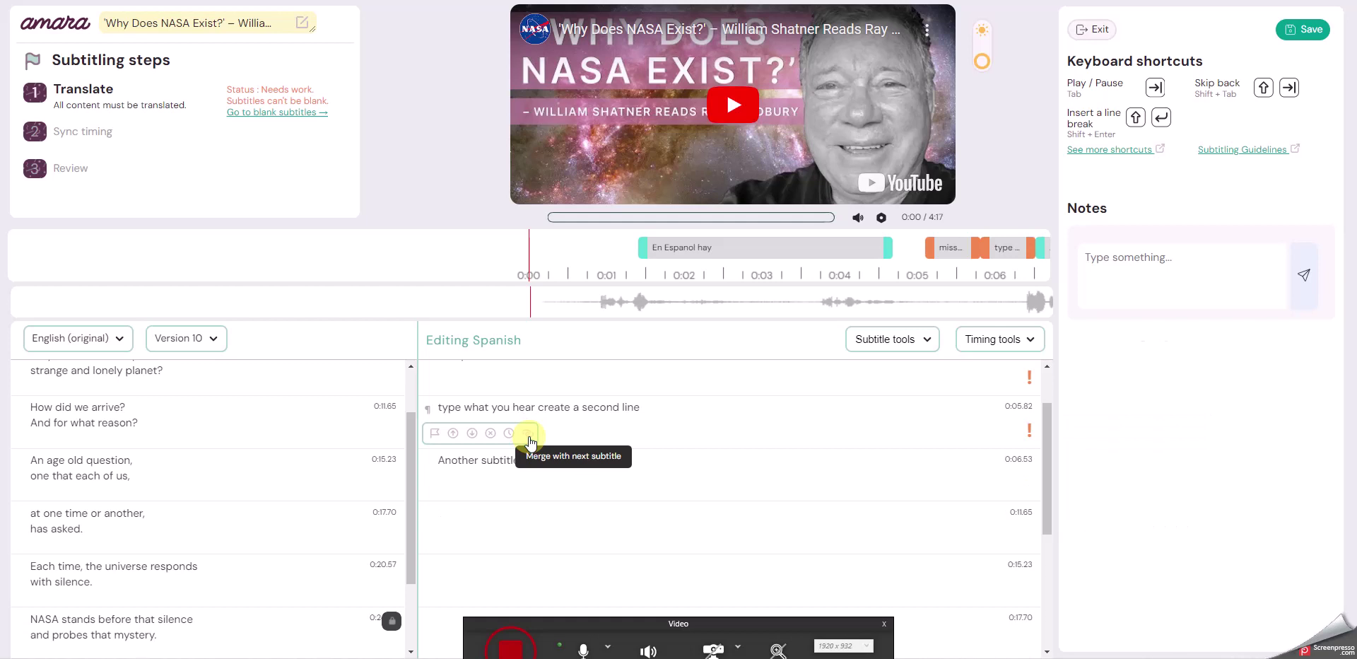
pyautogui.click(541, 408)
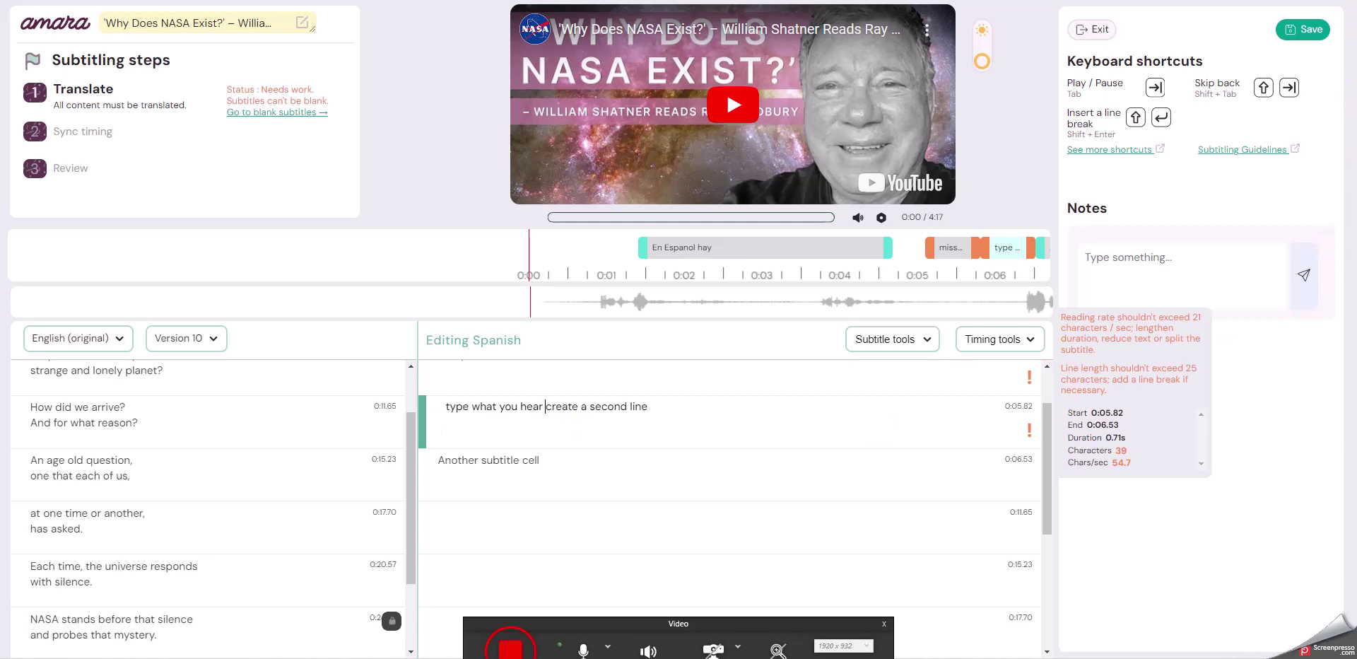
pyautogui.click(1321, 32)
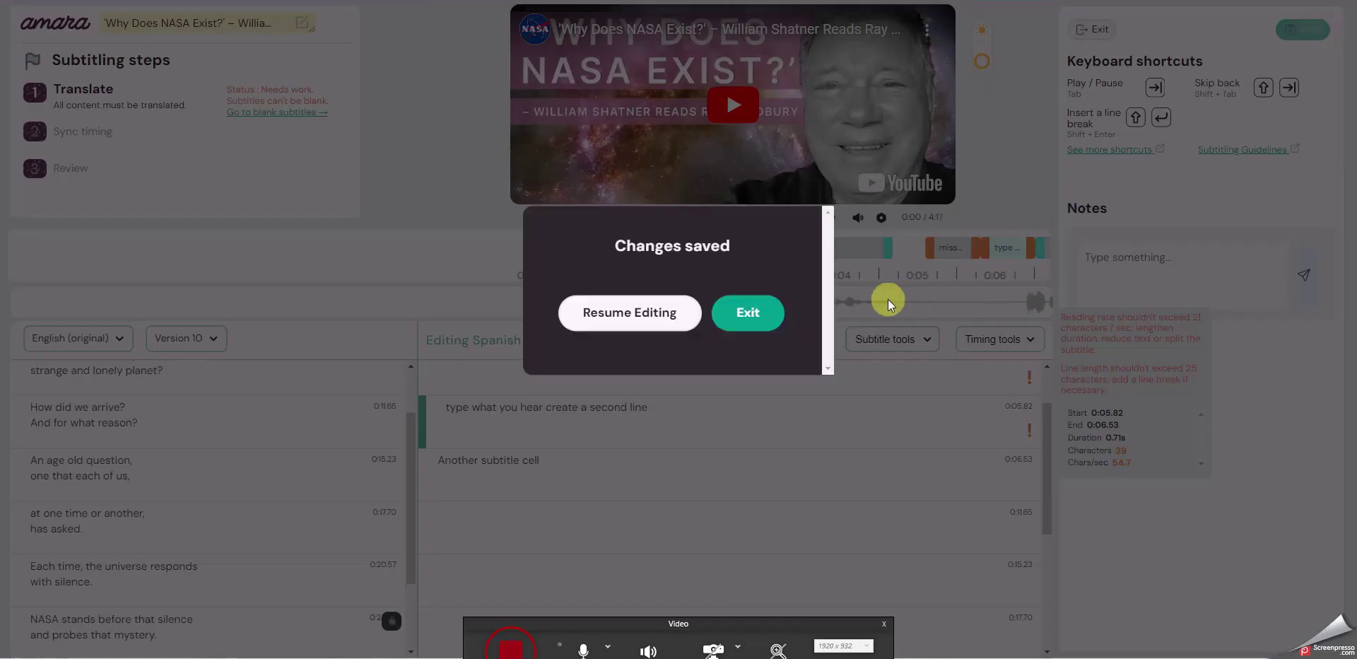
pyautogui.click(621, 313)
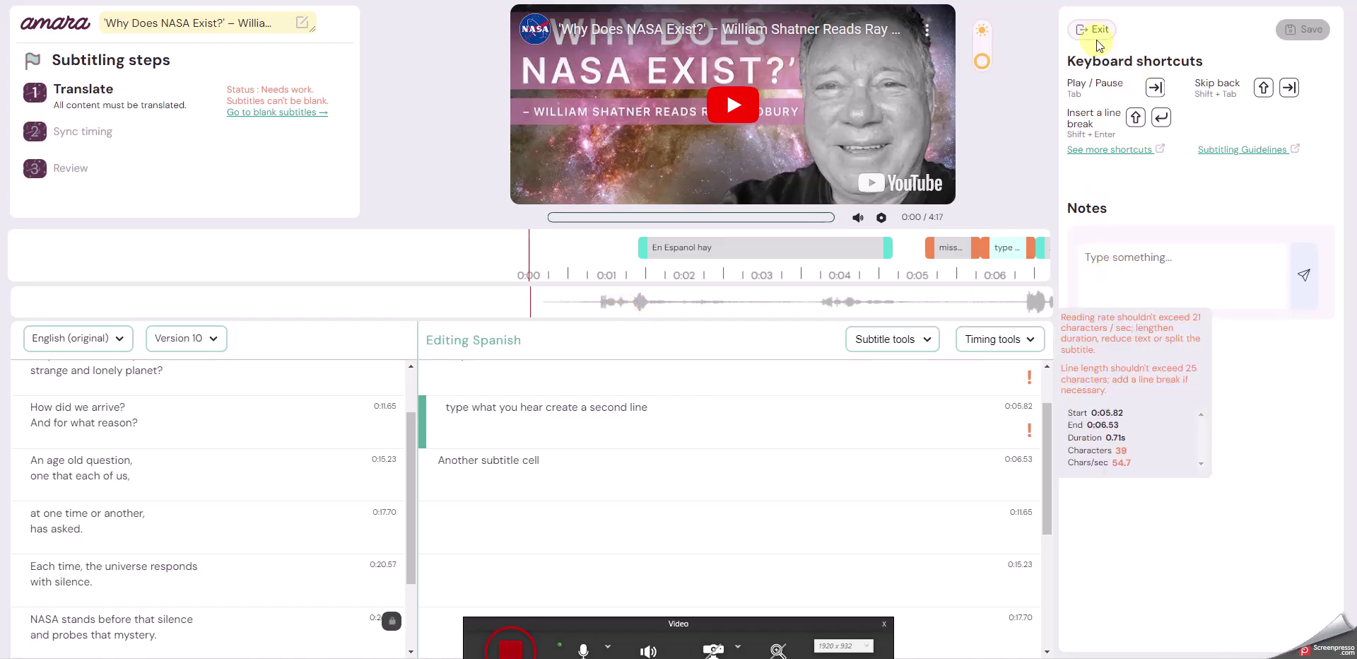
# Exit the subtitle editor and scroll the team dashboard down to Find assignments
pyautogui.click(1092, 30)
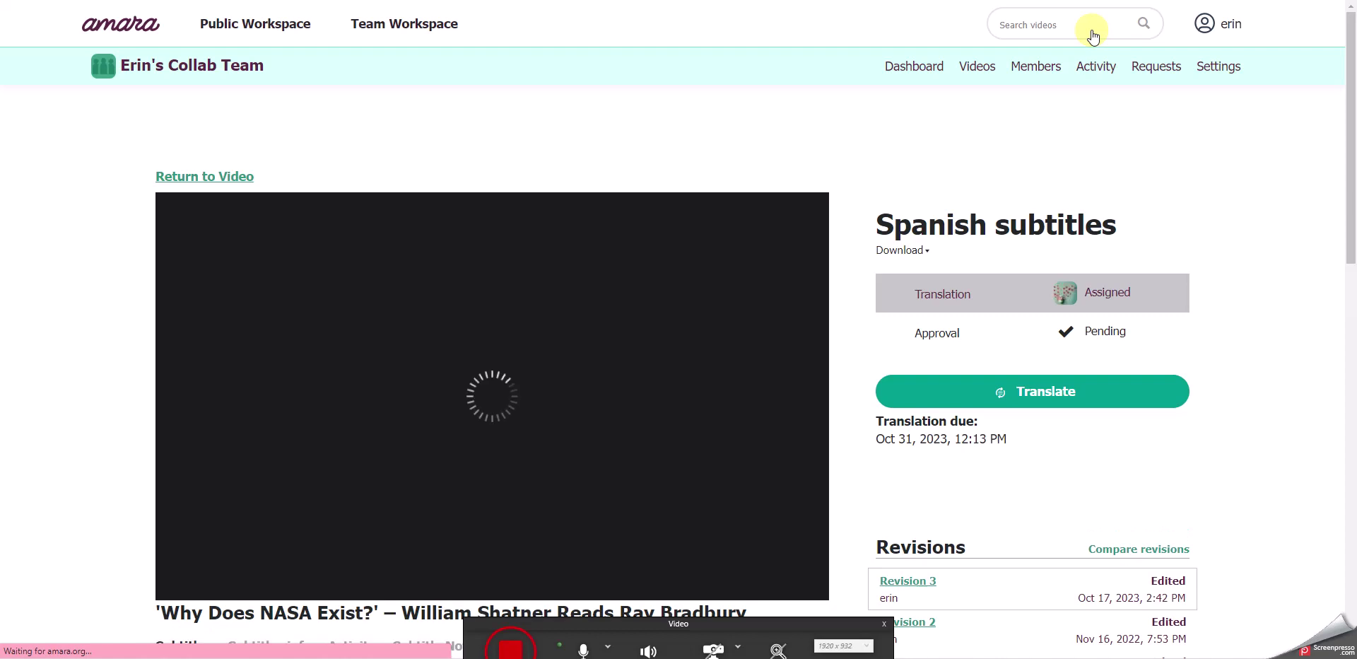
pyautogui.click(910, 84)
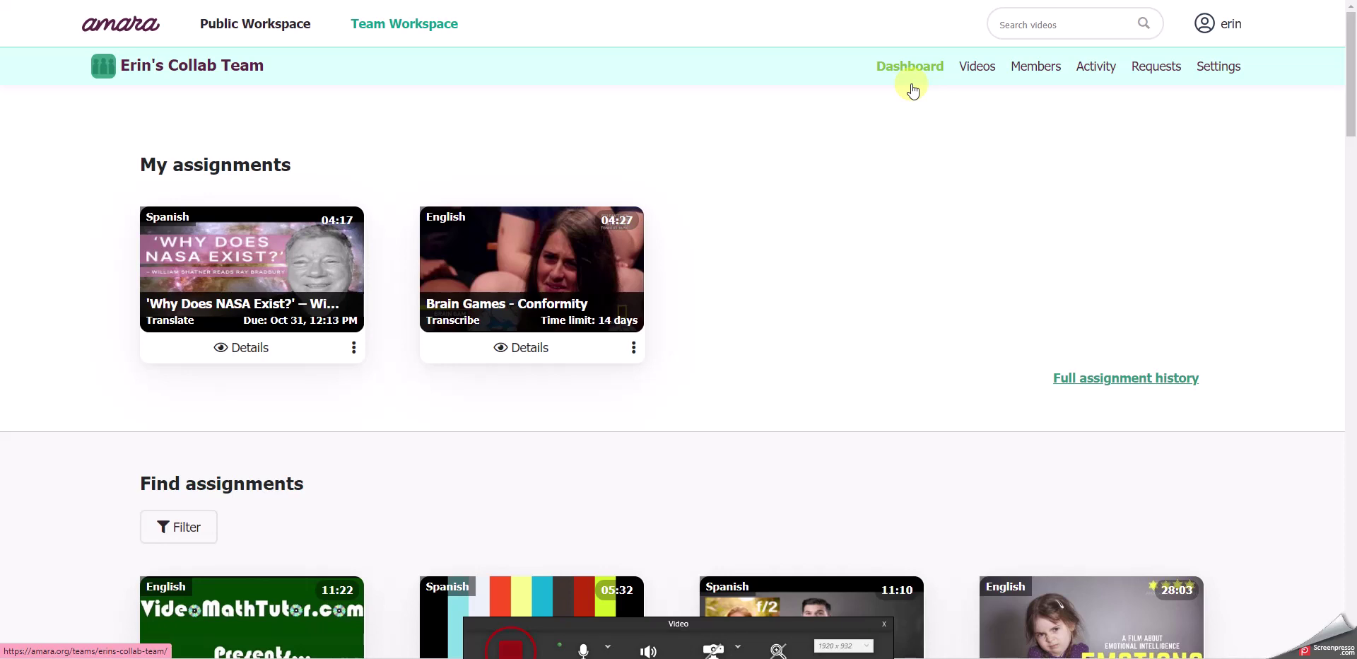
pyautogui.scroll(-4, 551, 435)
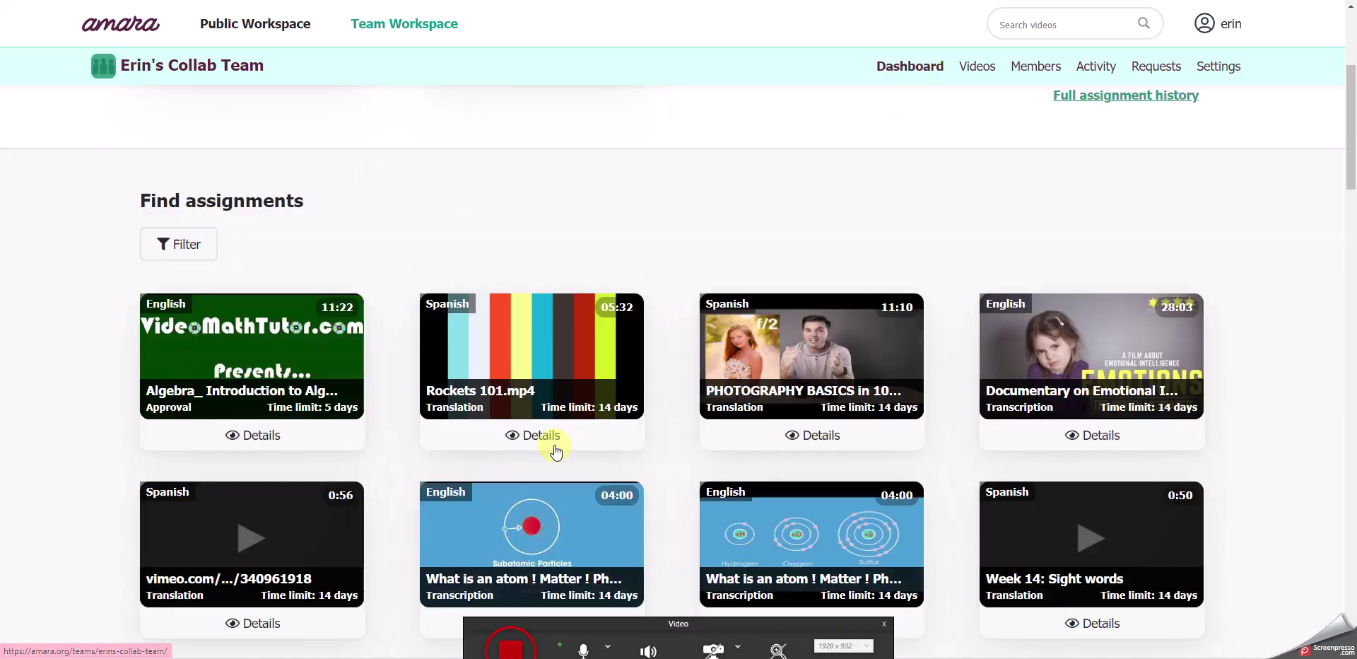
# Open the Algebra approval assignment and scroll through its English subtitles (version 9) to review them
pyautogui.click(265, 439)
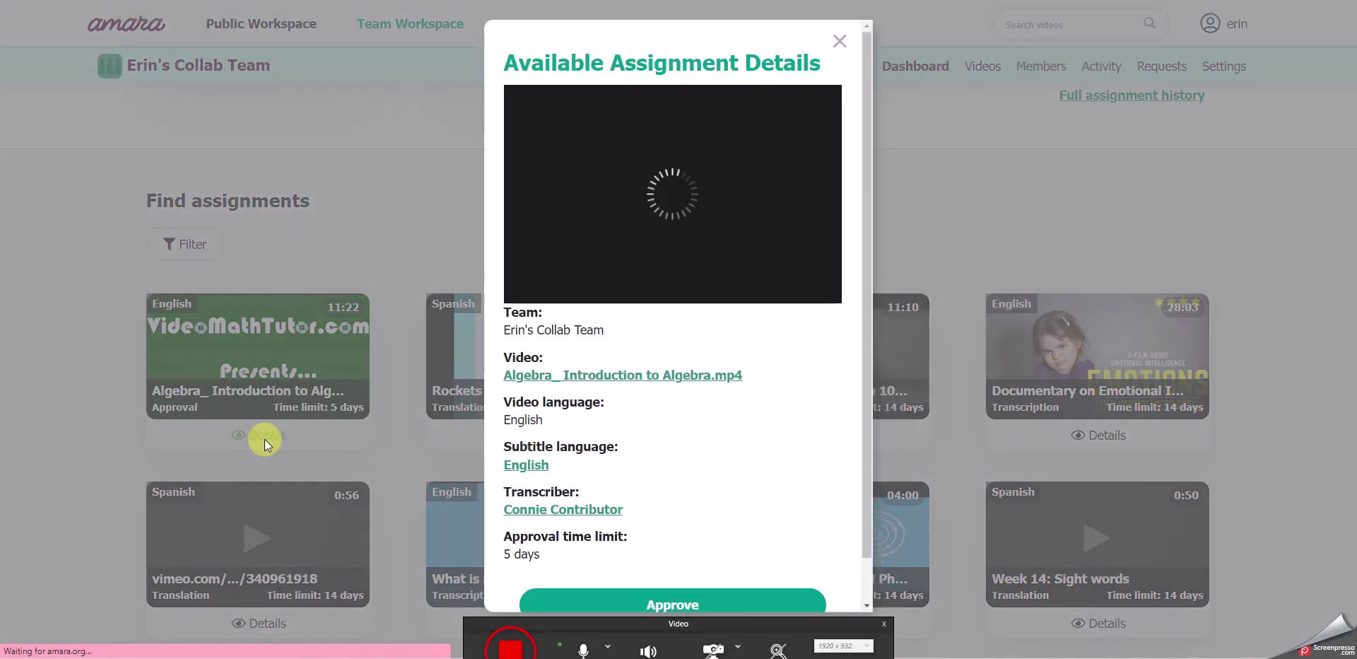
pyautogui.scroll(-10, 264, 439)
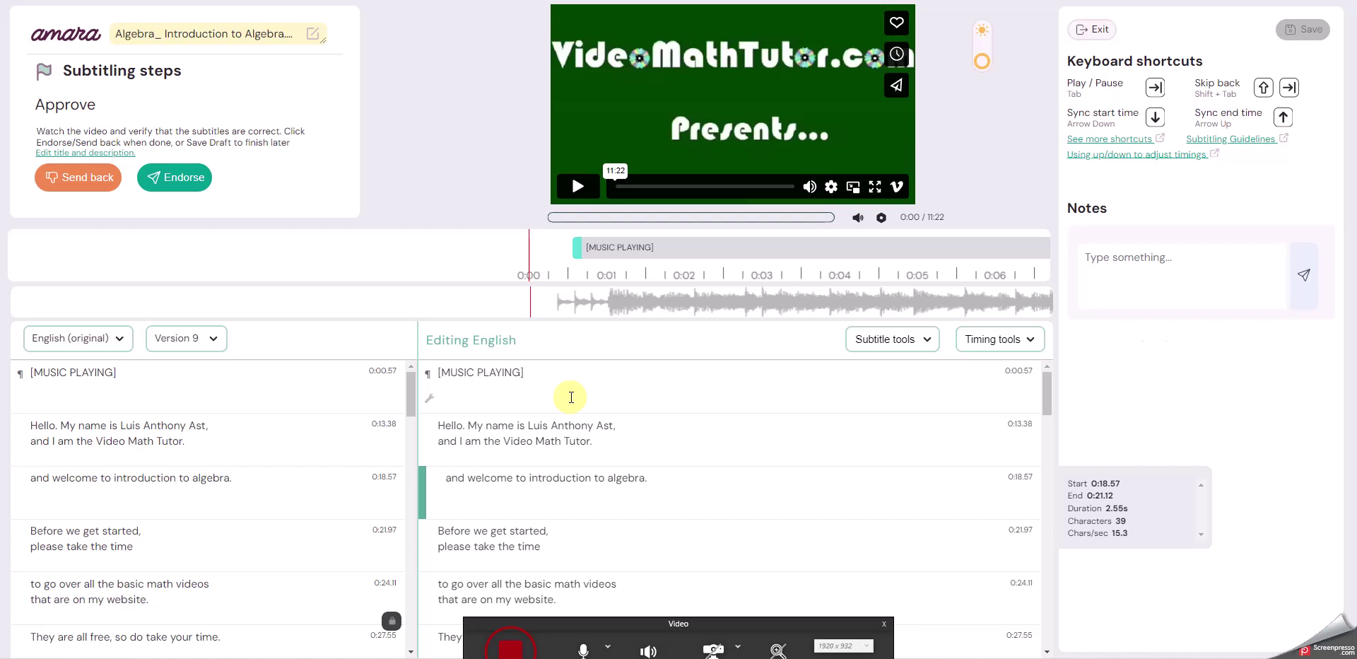
pyautogui.scroll(-3, 571, 397)
pyautogui.scroll(3, 571, 397)
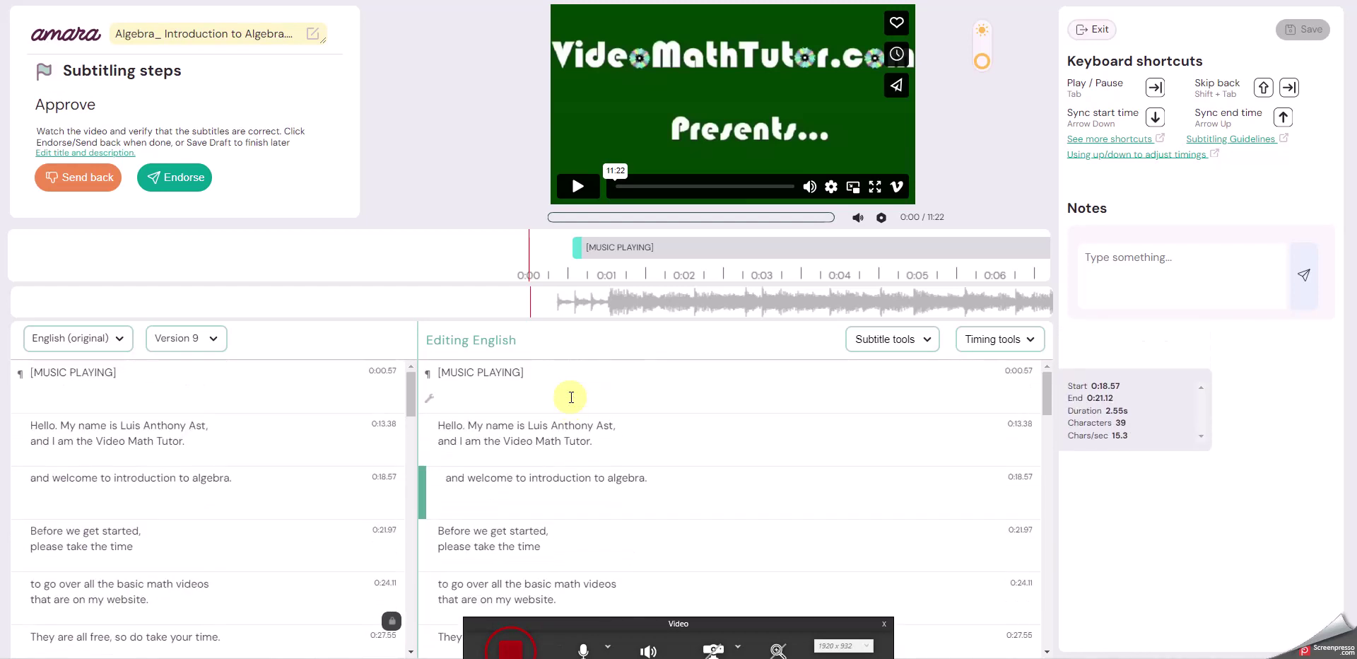
pyautogui.scroll(-4, 571, 396)
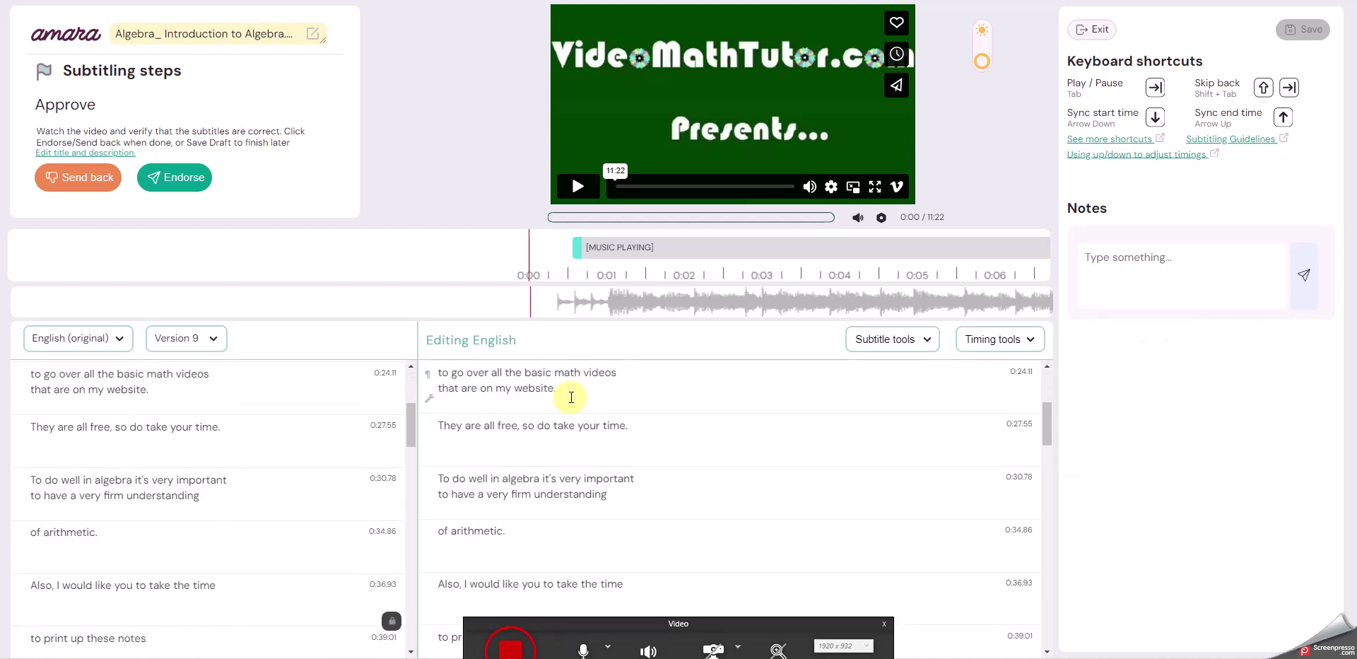
pyautogui.scroll(4, 572, 397)
pyautogui.scroll(-6, 571, 397)
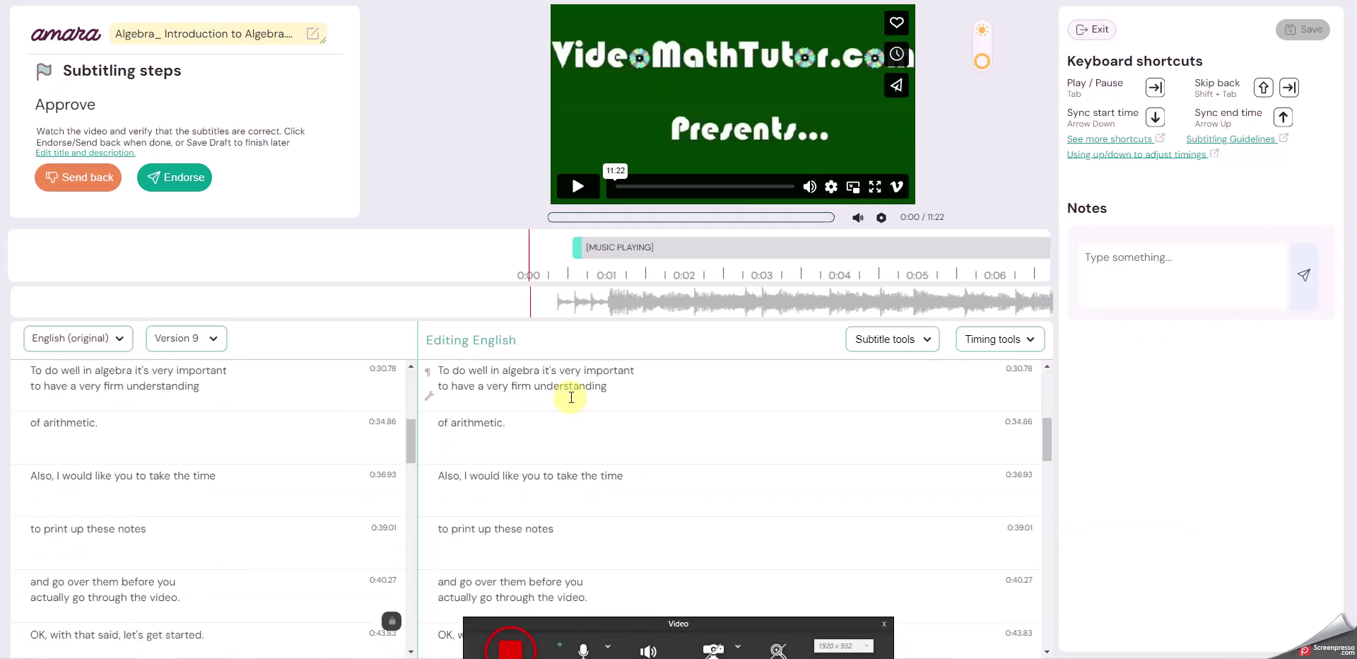
pyautogui.scroll(-3, 510, 481)
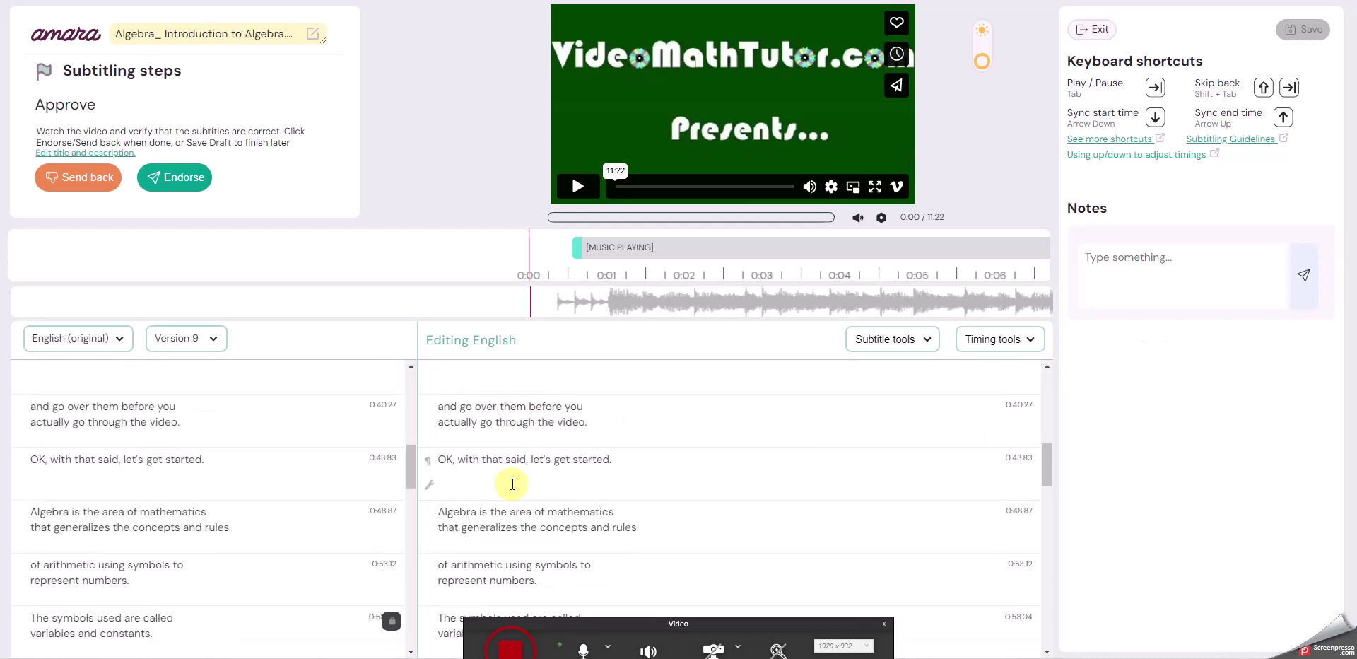
pyautogui.scroll(10, 513, 484)
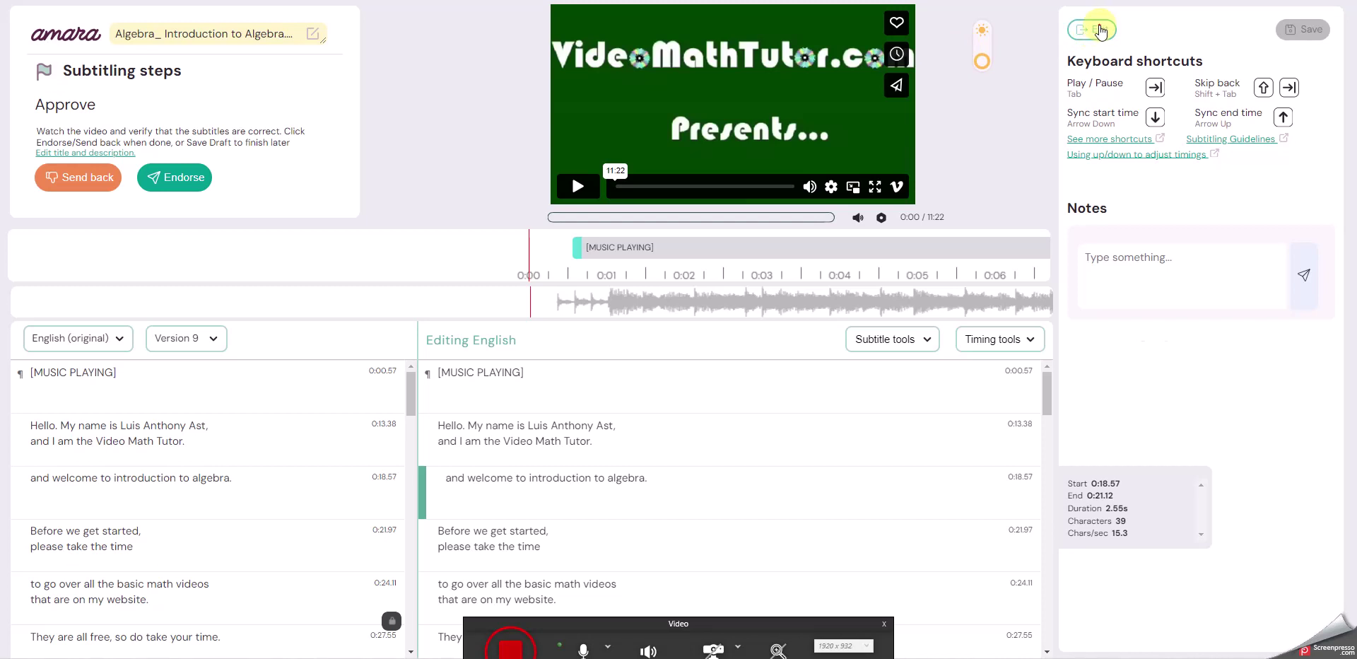
# Exit the approval editor
pyautogui.click(1100, 31)
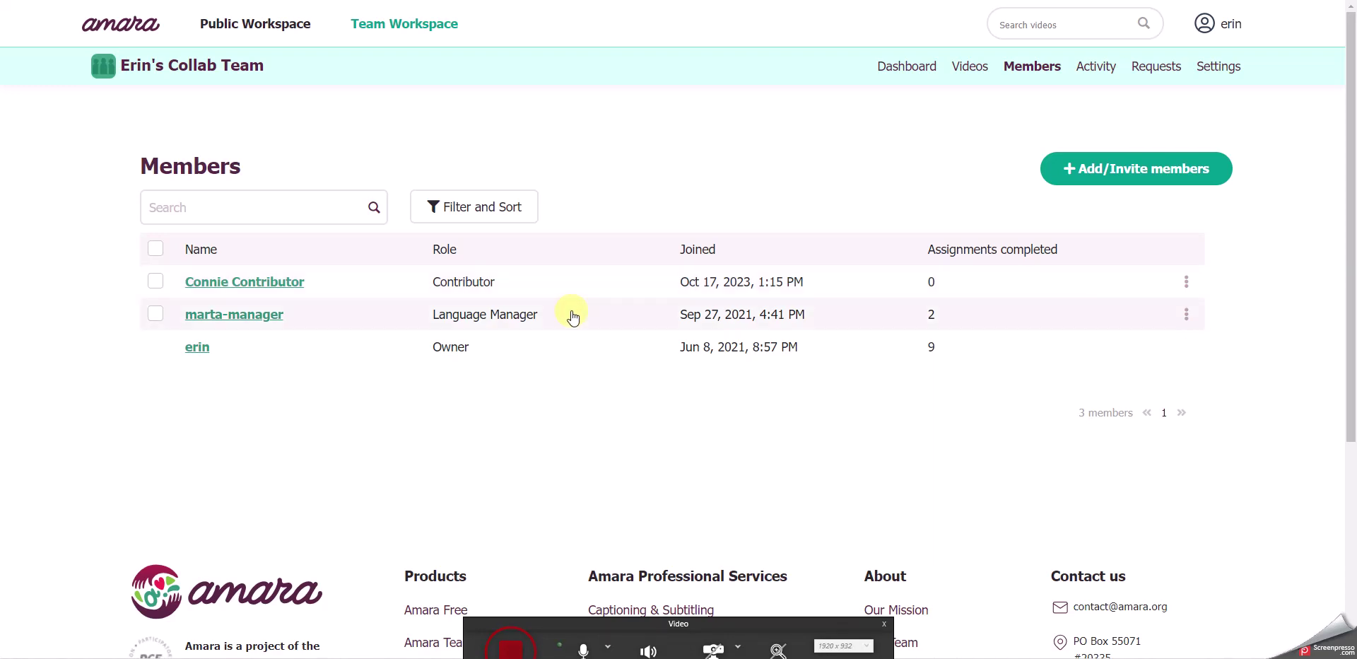
# Expand the Language Manager's member details and highlight 'Spanish' as the language they cover
pyautogui.click(572, 316)
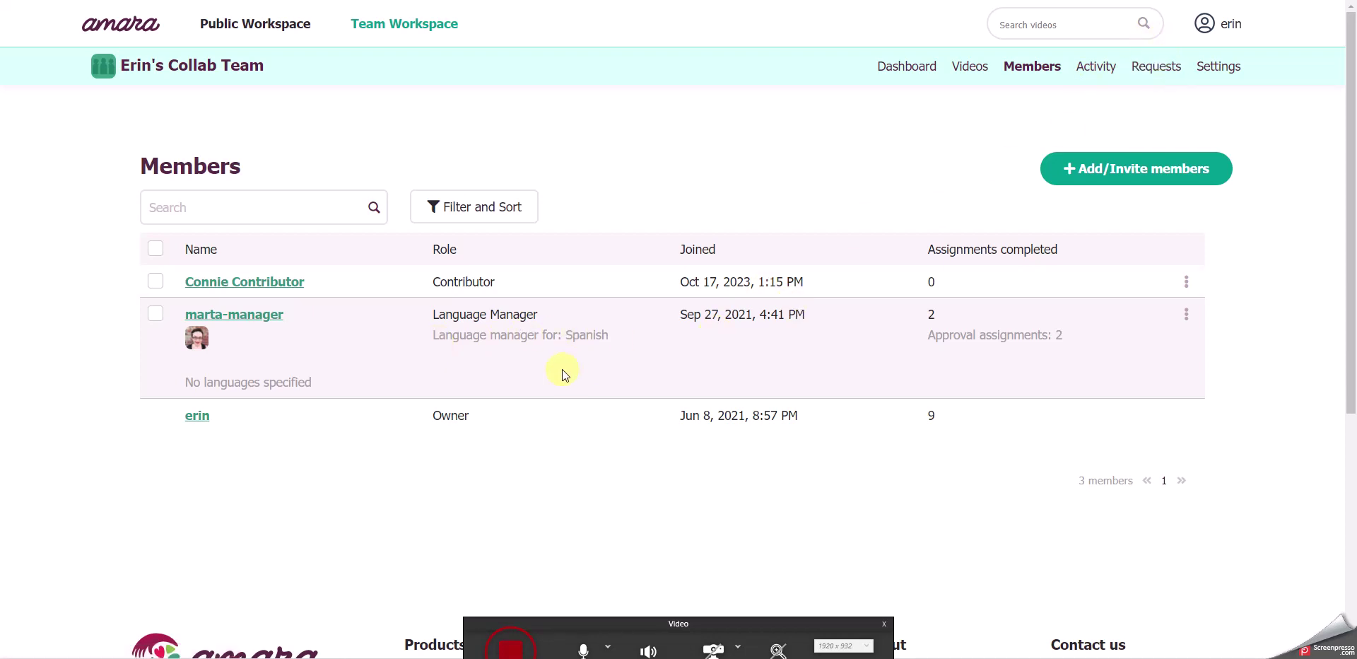
pyautogui.moveTo(564, 337); pyautogui.dragTo(606, 336)
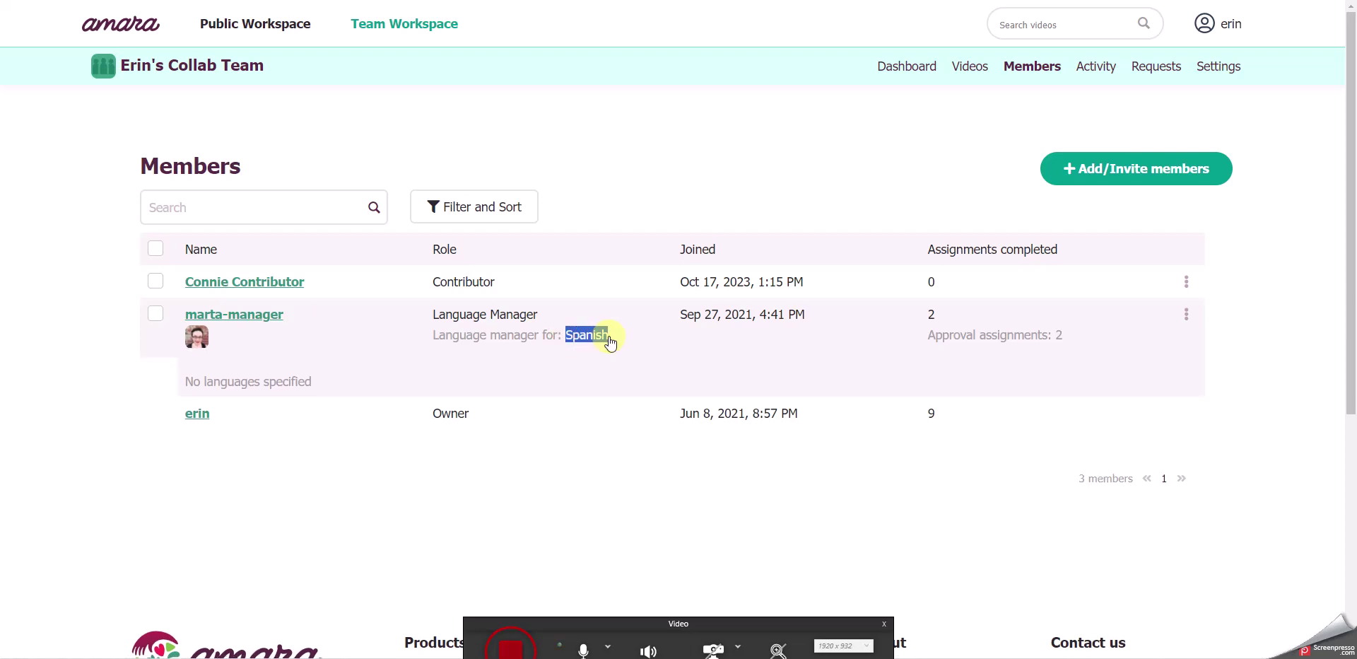
pyautogui.click(606, 339)
pyautogui.click(585, 316)
pyautogui.doubleClick(570, 352)
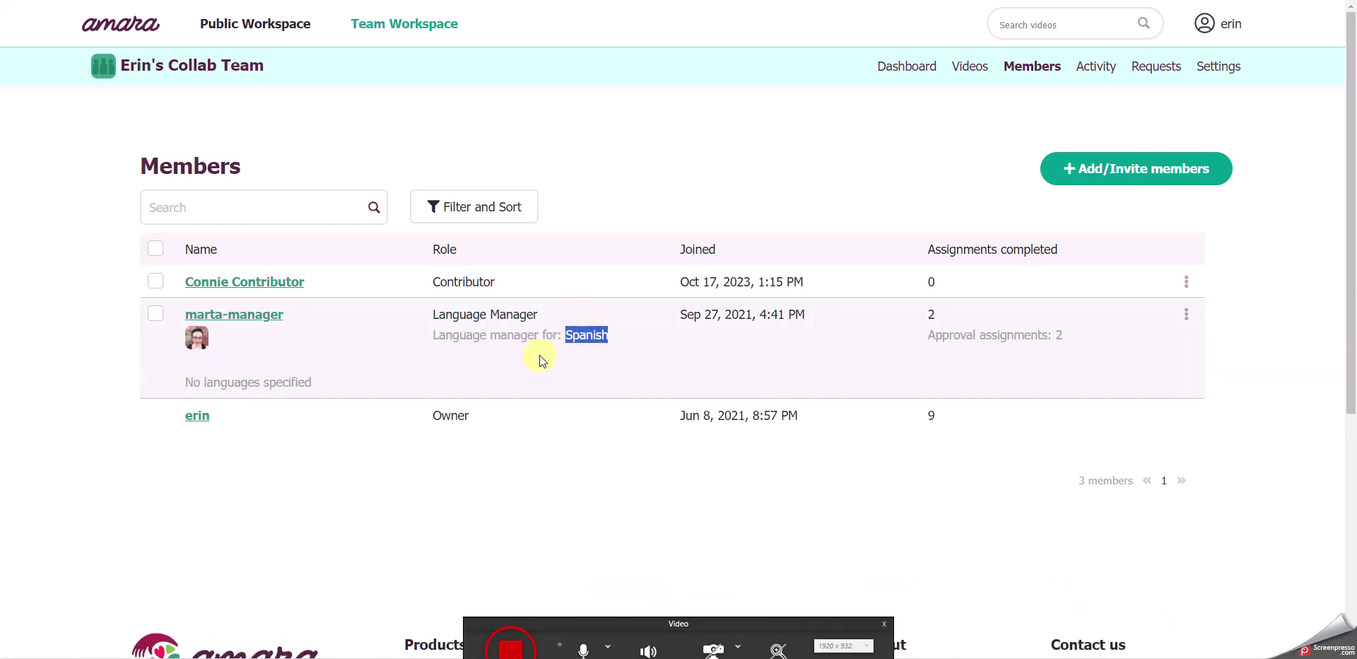
pyautogui.click(541, 355)
pyautogui.click(558, 312)
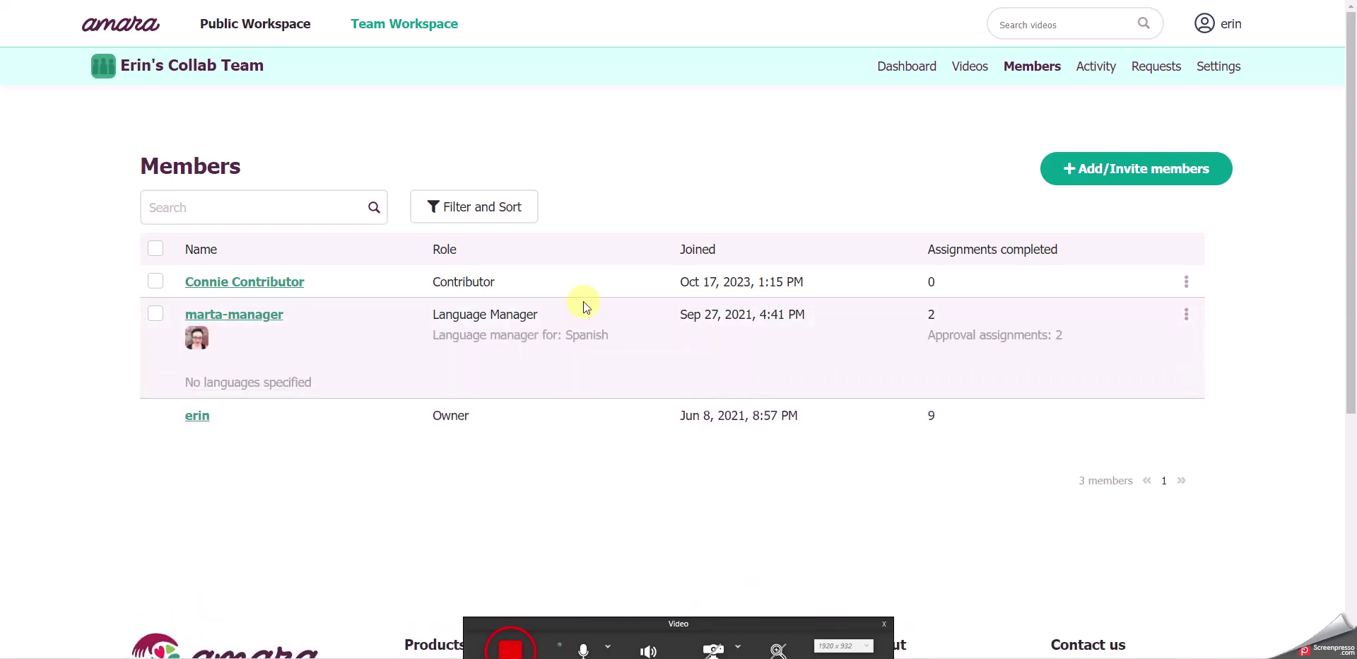